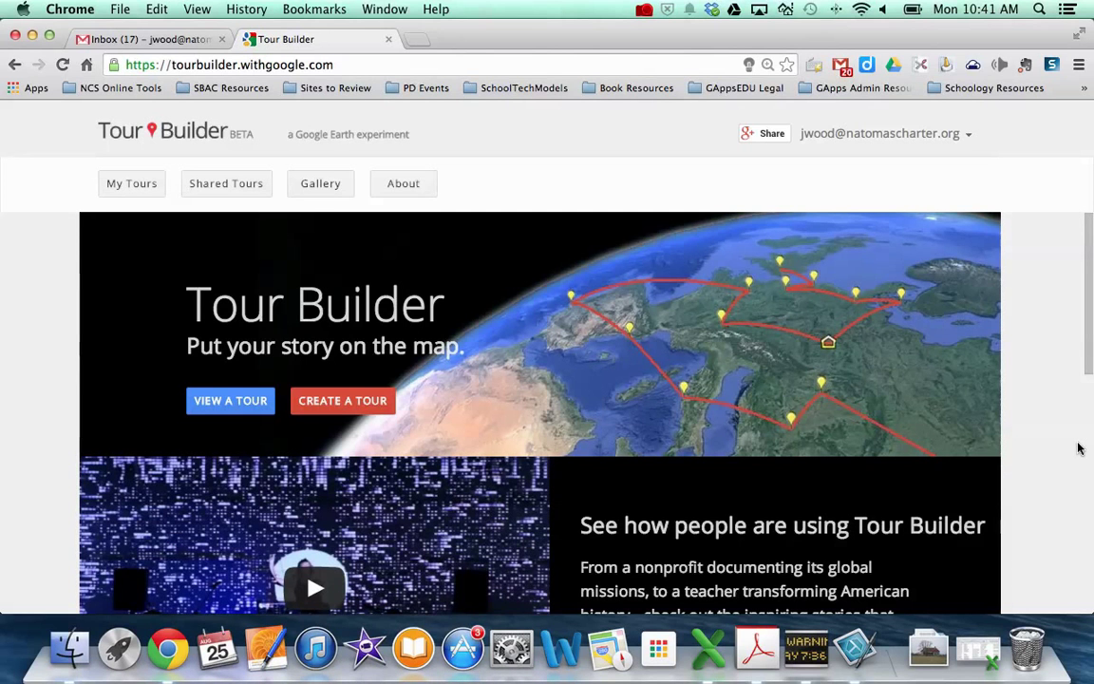
Scroll down the home page to the Featured Tours, where The War For Independence is listed
scroll(1078, 448, down, 5)
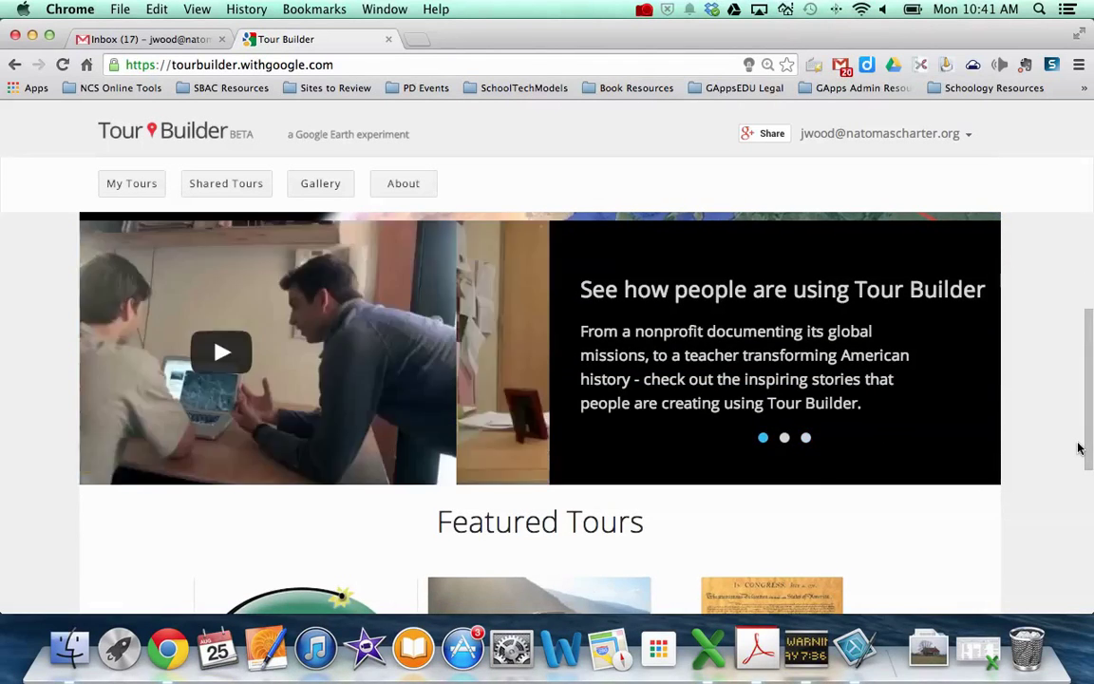
scroll(1077, 448, down, 3)
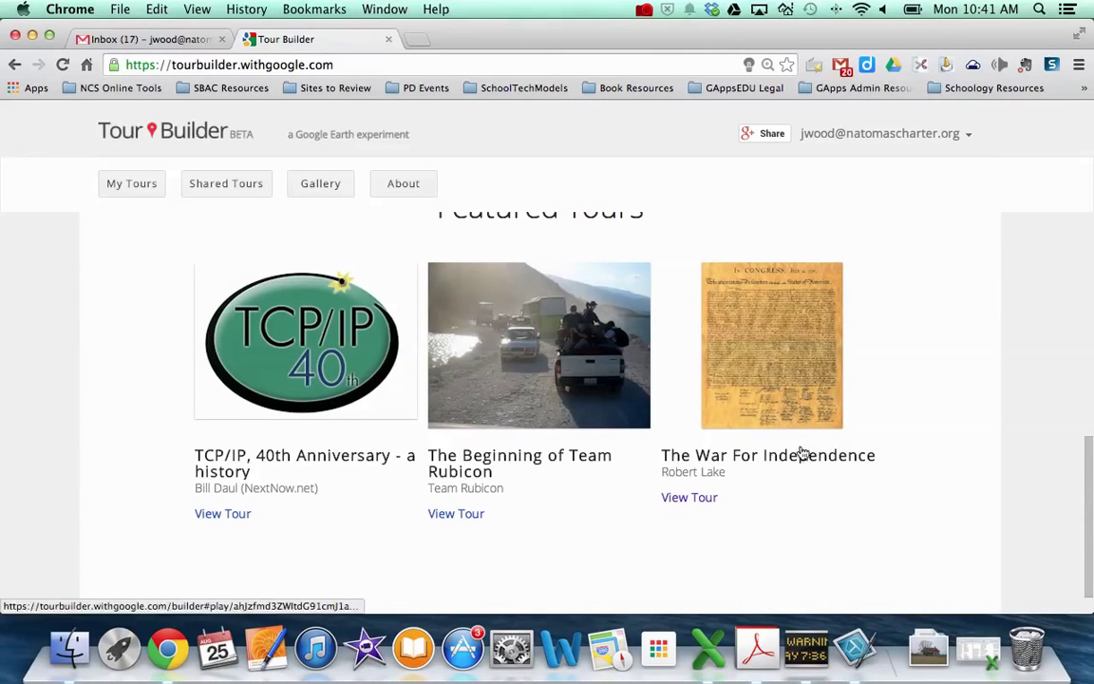
Open The War For Independence tour and advance to the London stop
click(773, 460)
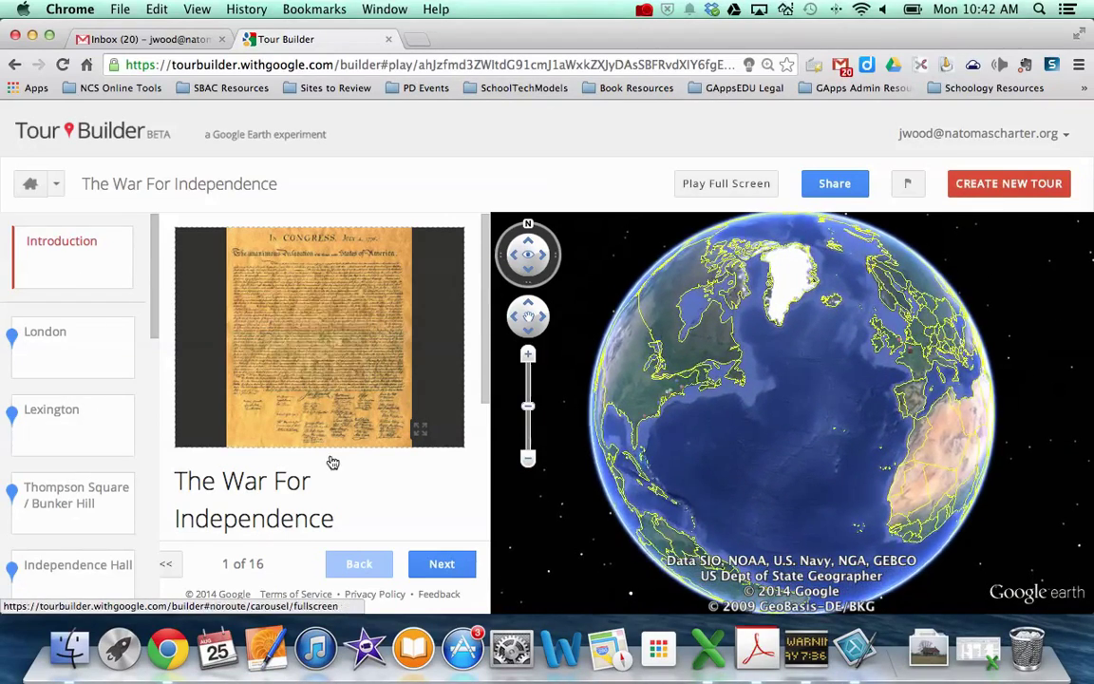
scroll(330, 464, down, 4)
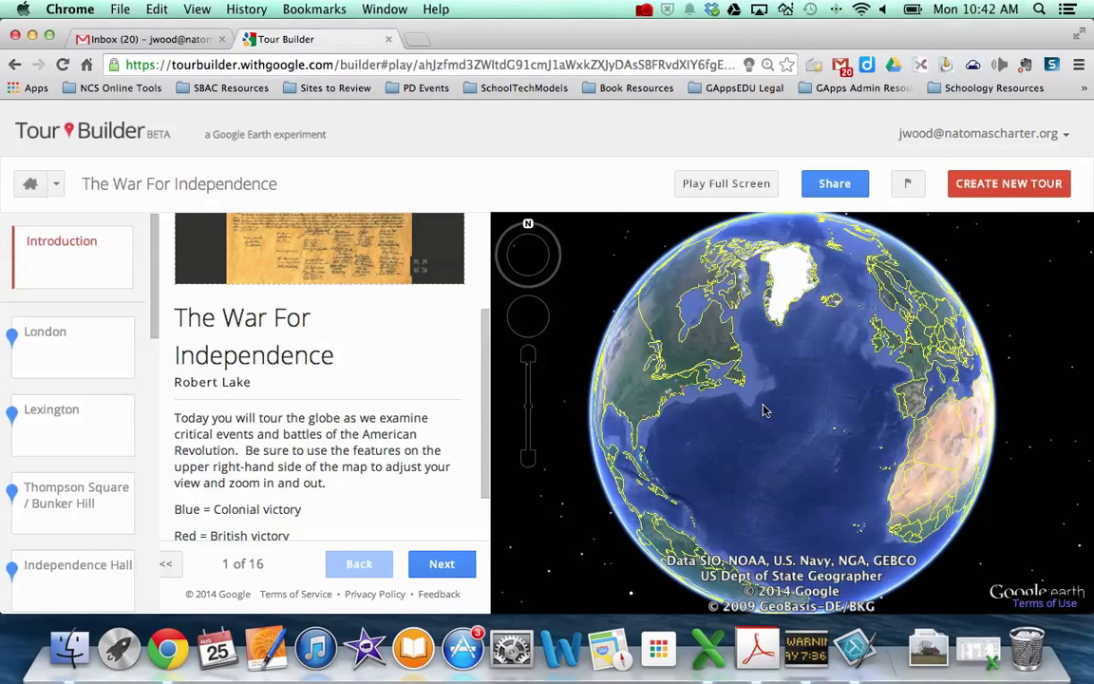
click(453, 566)
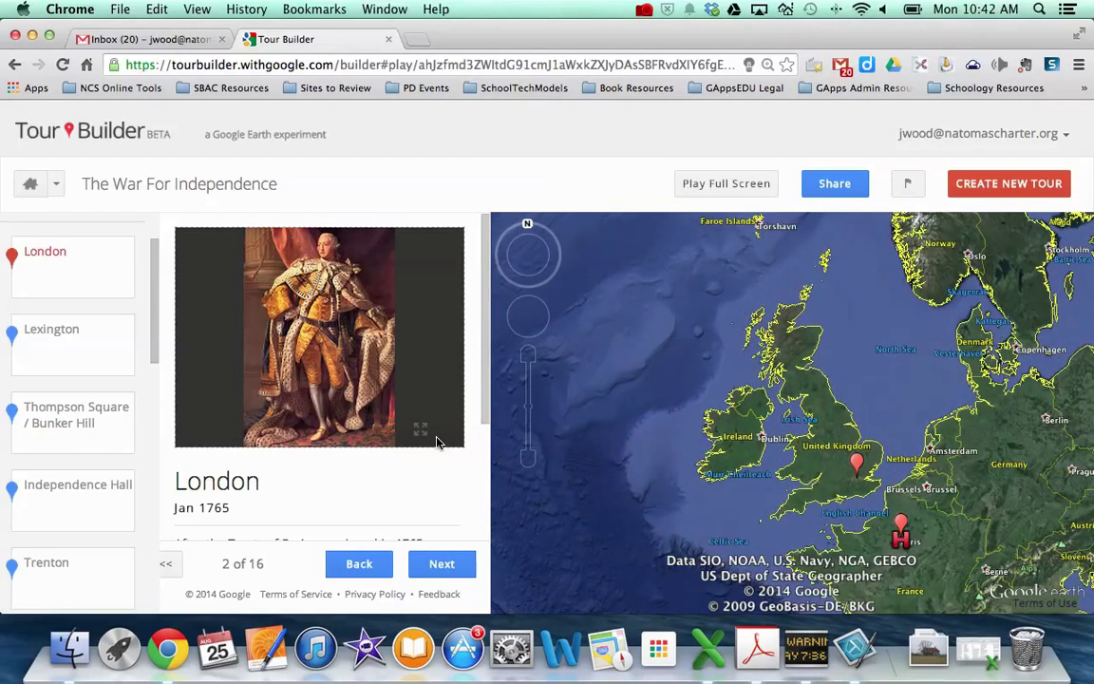
View the London portrait enlarged, close it, and advance to Lexington, stop 3 of 16
scroll(423, 456, down, 5)
scroll(436, 439, down, 1)
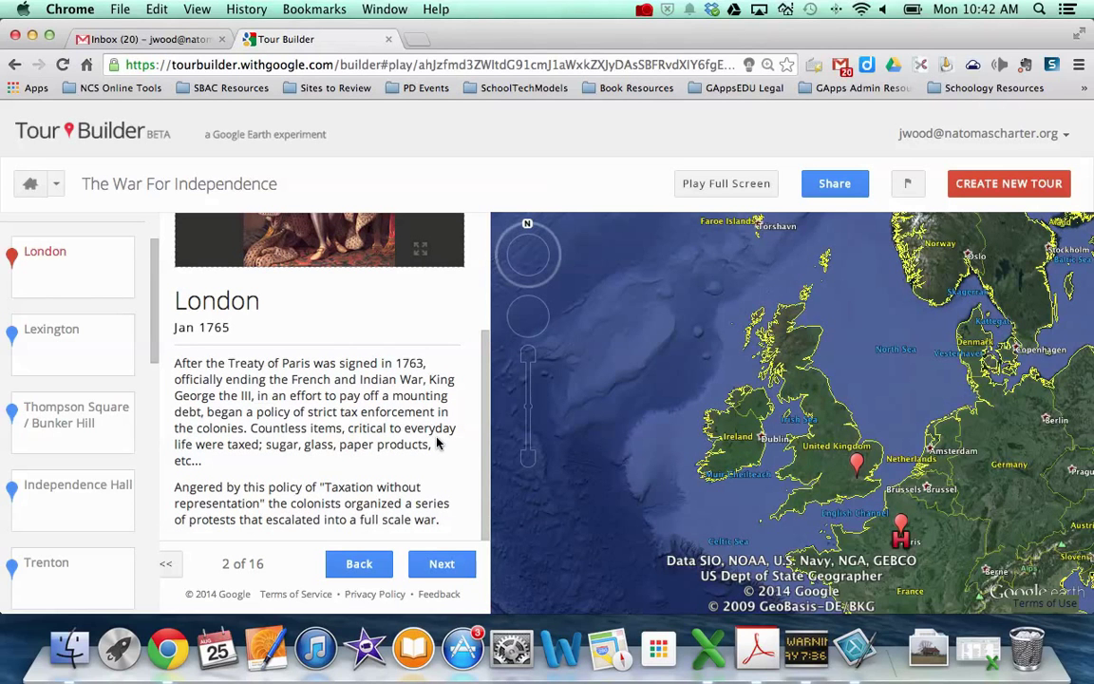
scroll(437, 442, up, 5)
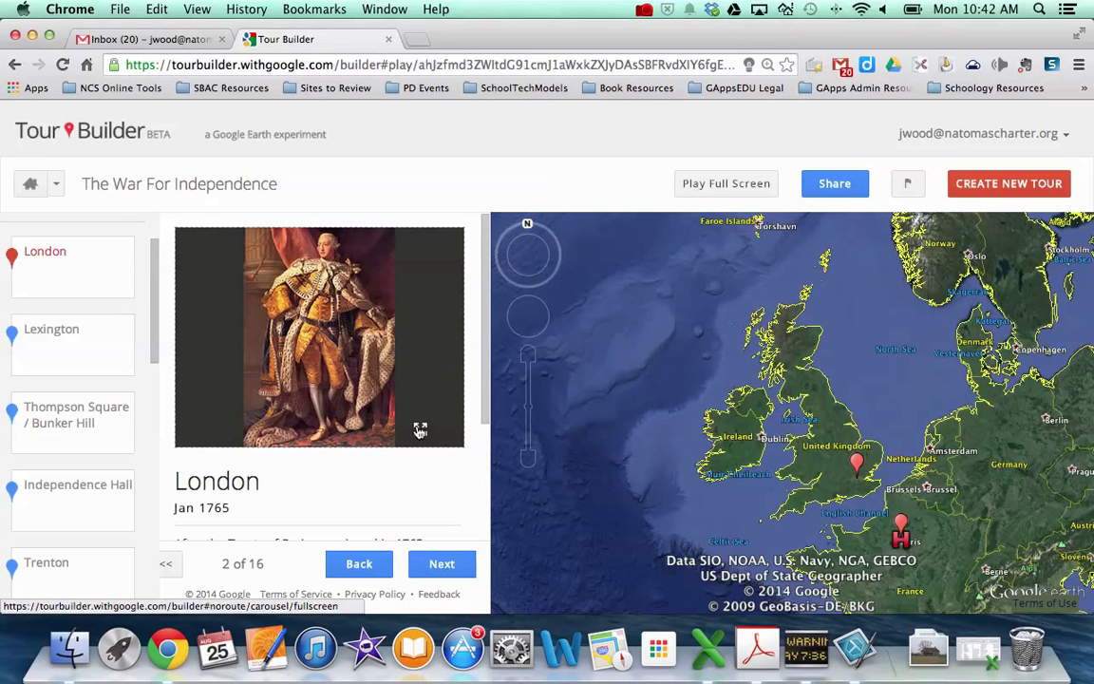
click(419, 431)
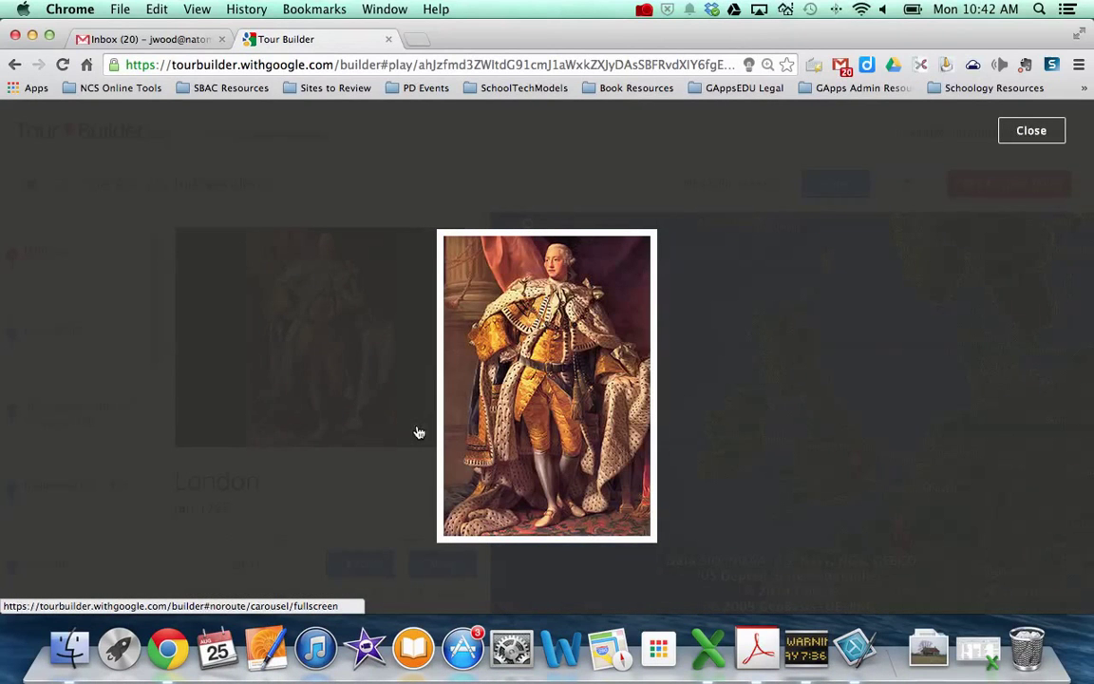
click(1048, 136)
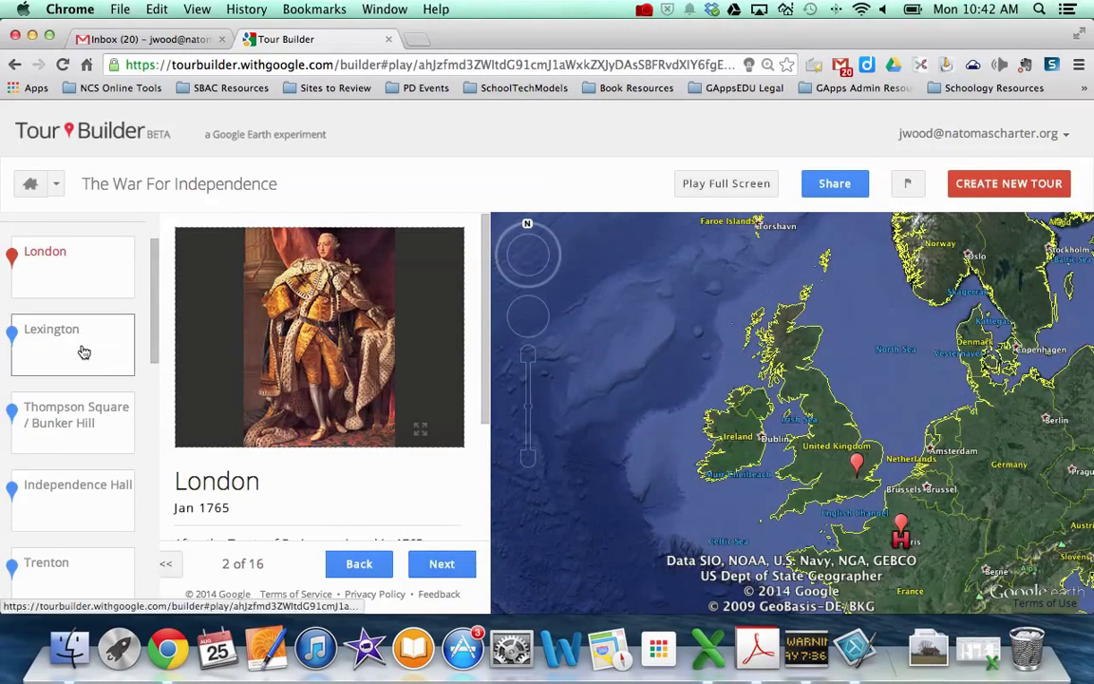
click(432, 568)
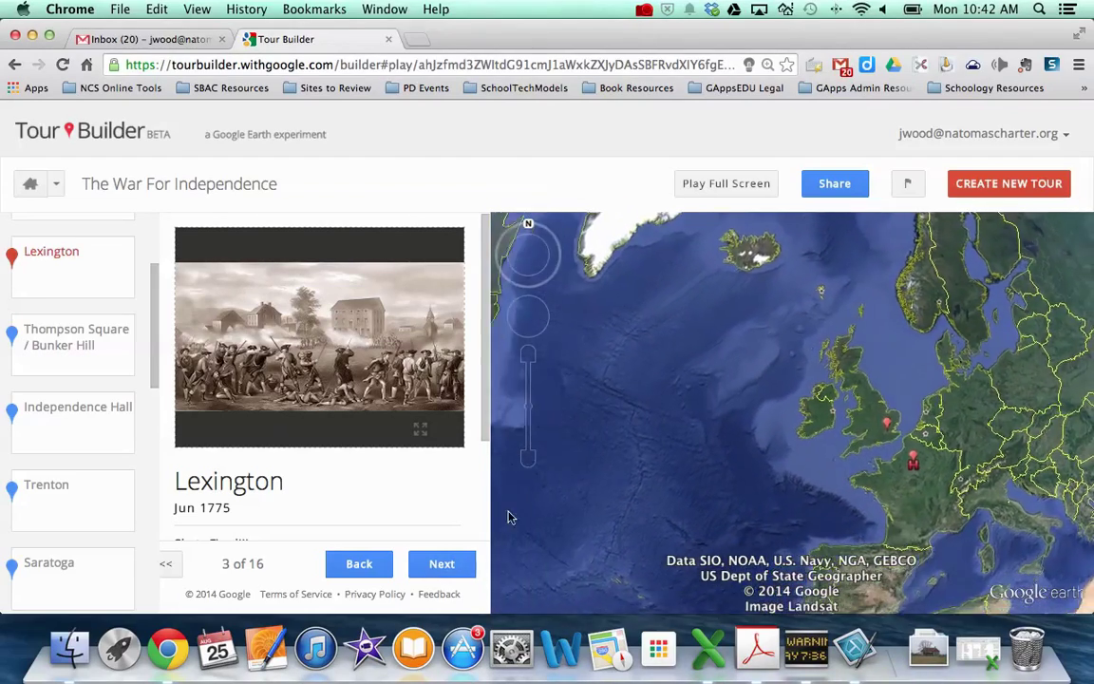
Play the tour full screen, exit it, and return to the Tour Builder home page
click(738, 190)
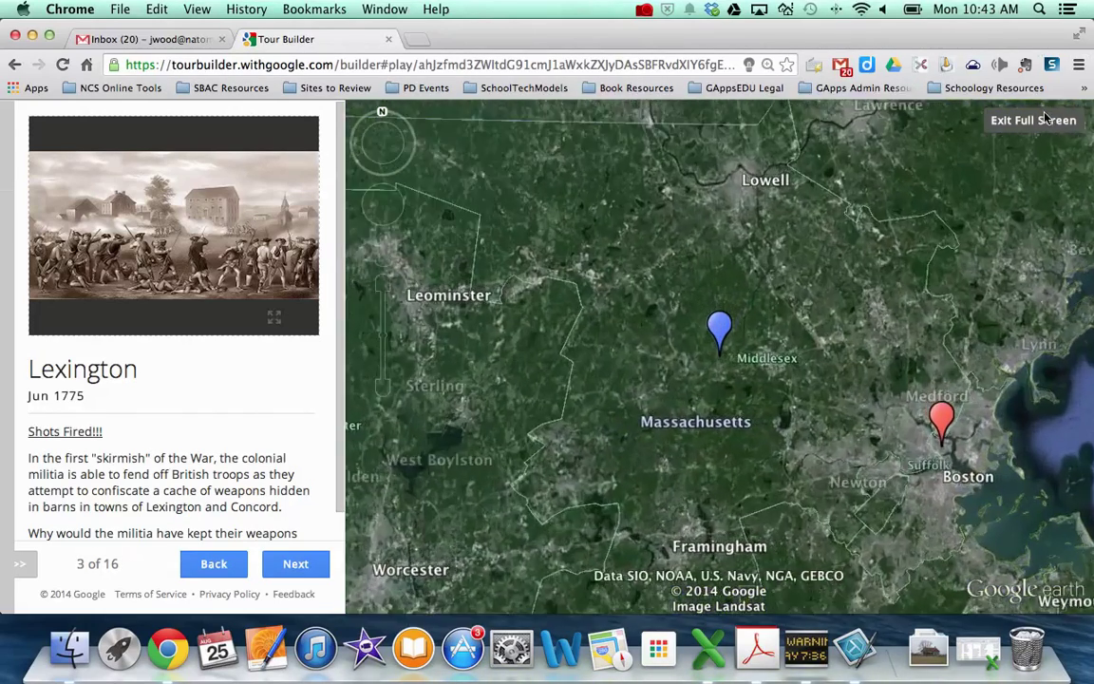
click(1033, 120)
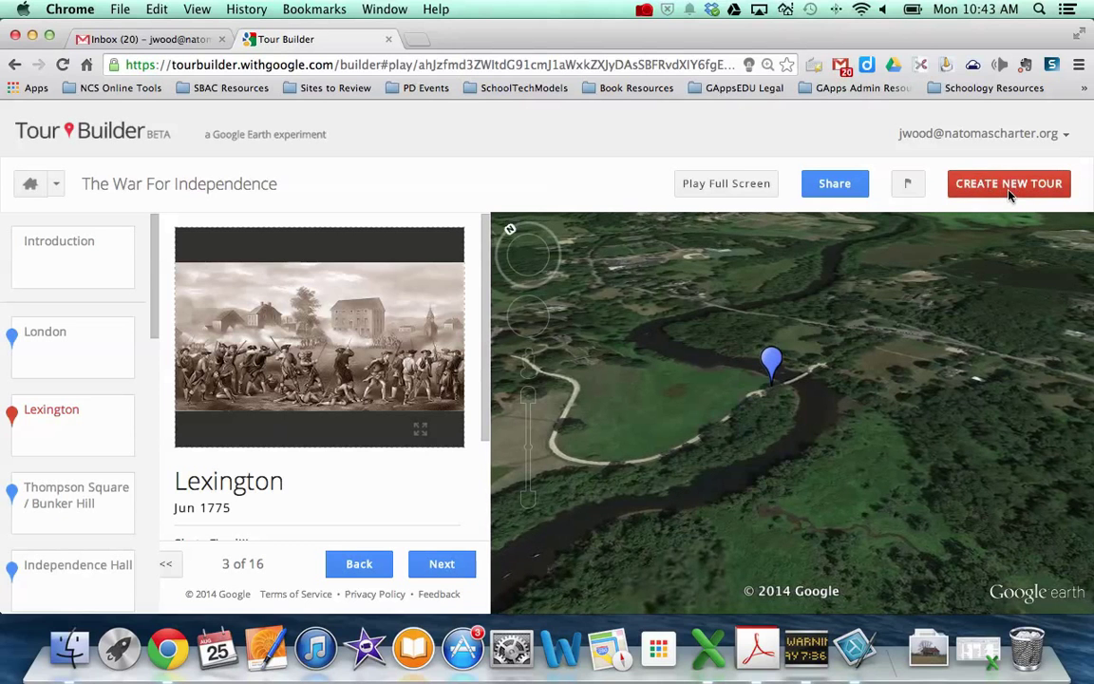
click(93, 138)
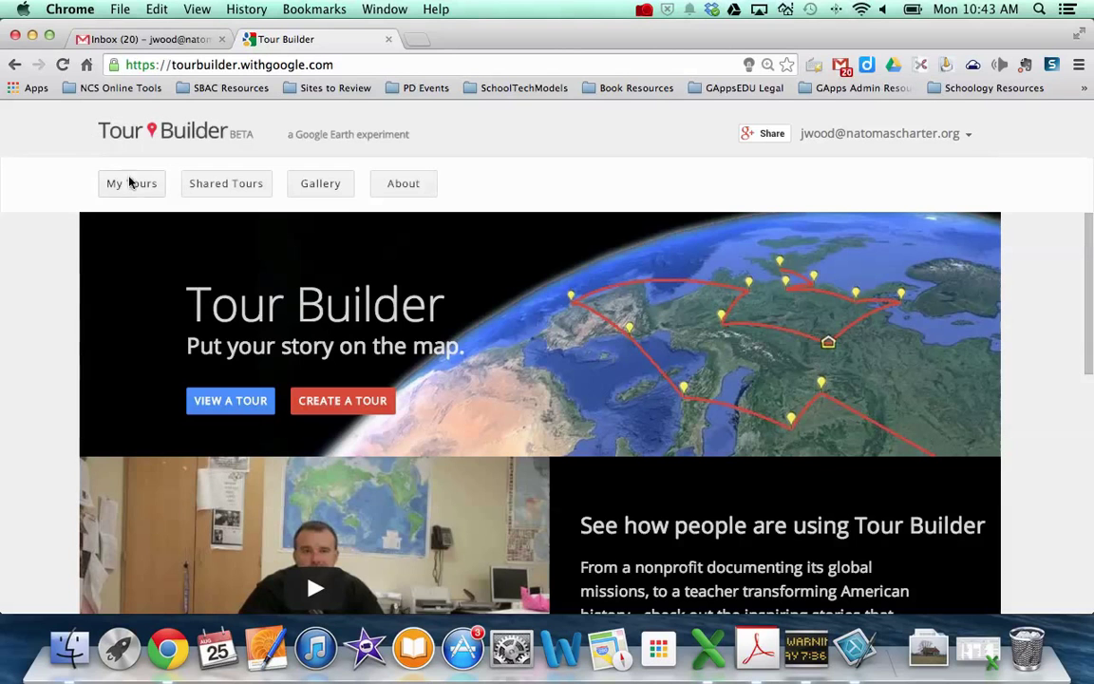
Start a new tour named 'My Life in Google Earth' and enter the author's name
click(345, 404)
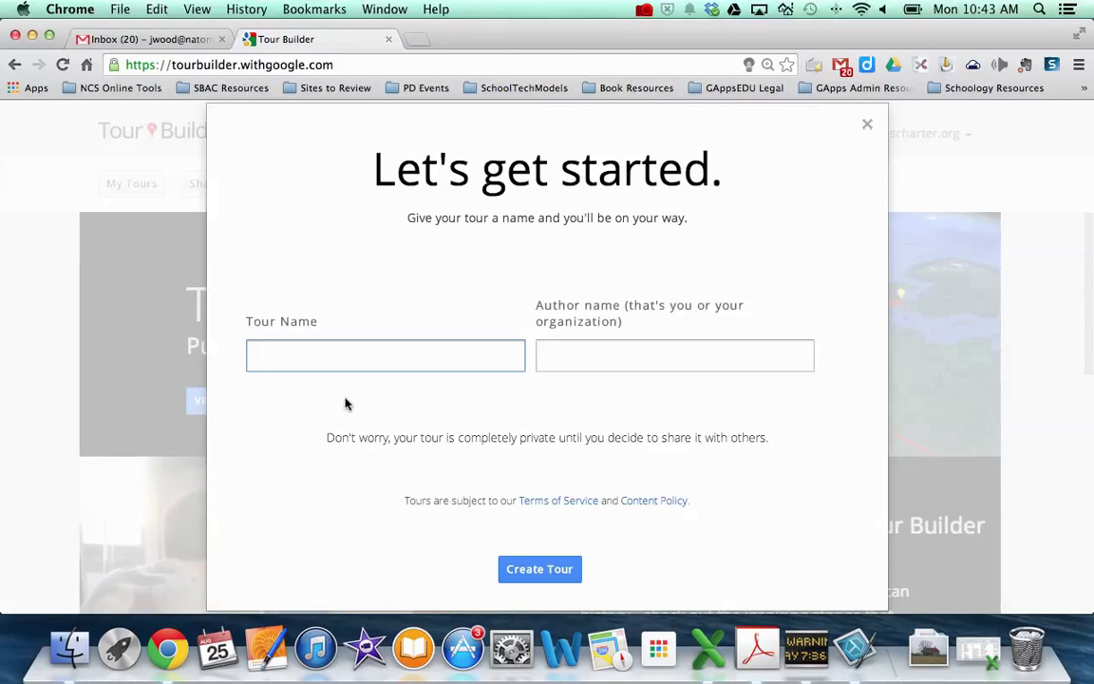
text(My Life in )
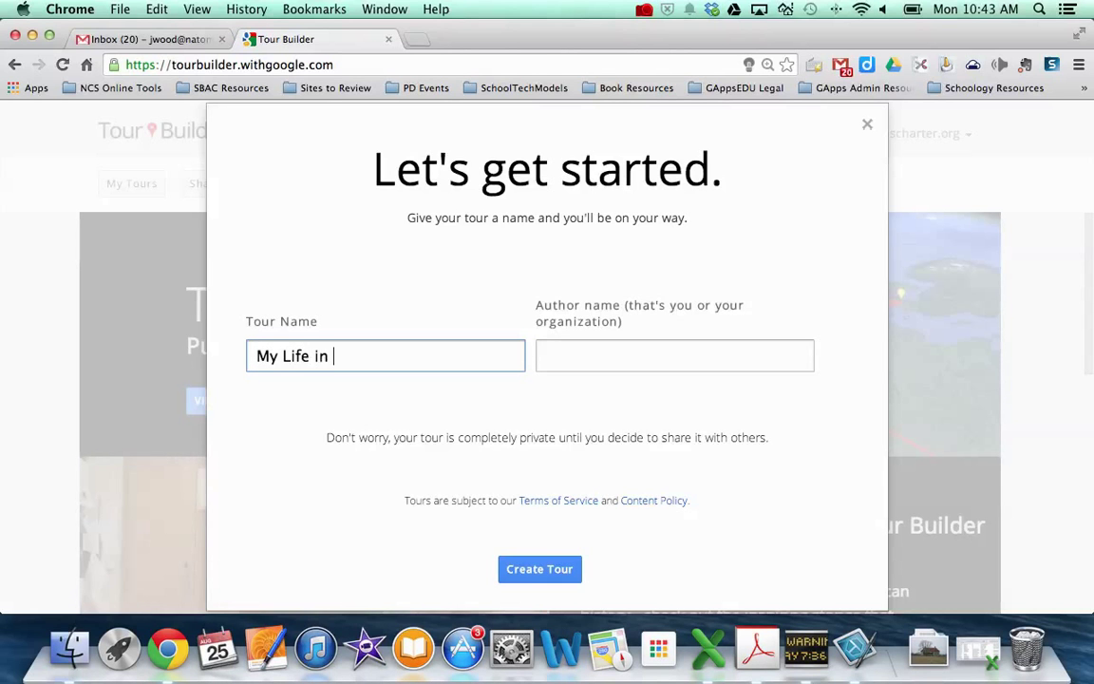
text(Google Earth)
key(Tab)
text(Joe Wood)
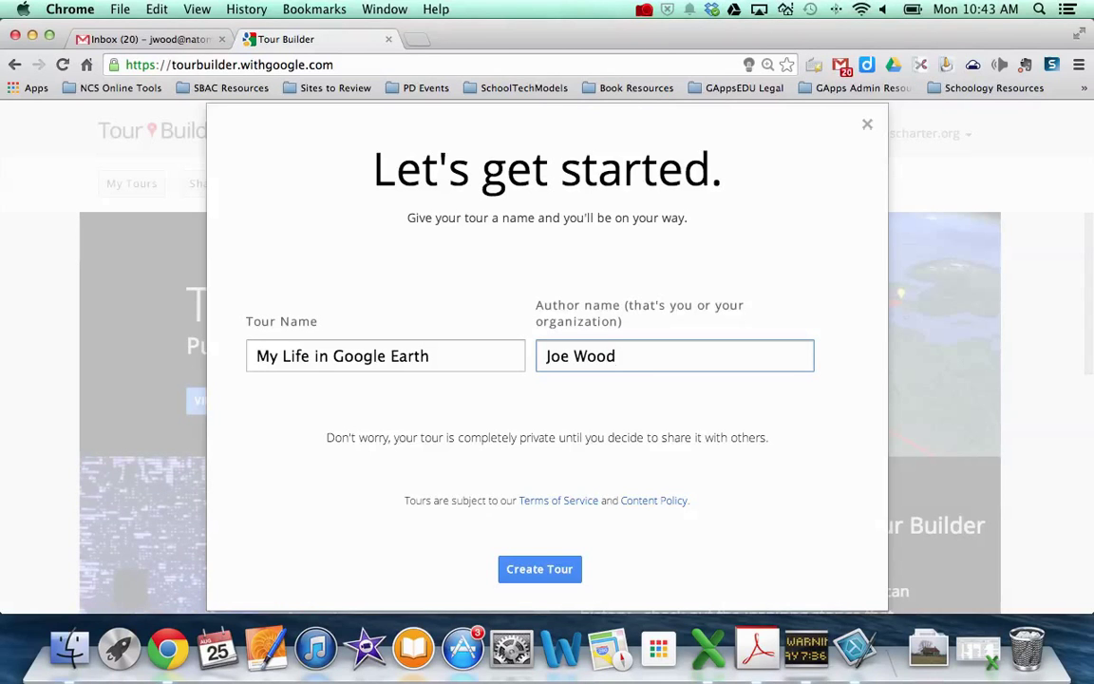
Create the tour and set a searched Sacramento Tower Bridge image as its introduction picture
click(555, 568)
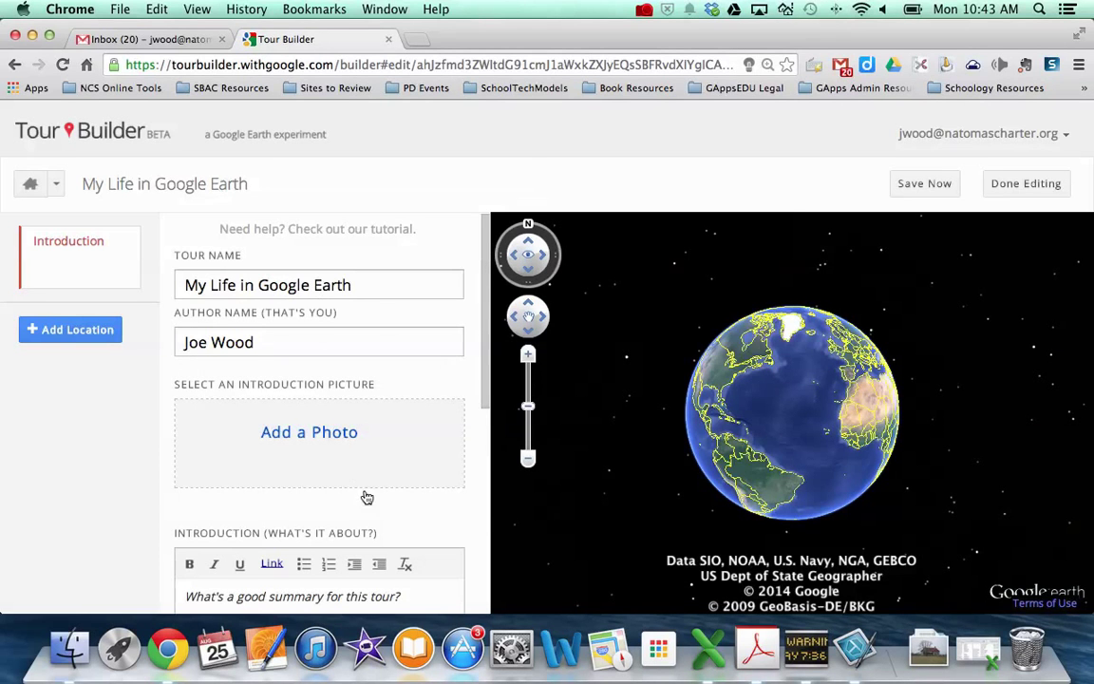
scroll(365, 495, down, 3)
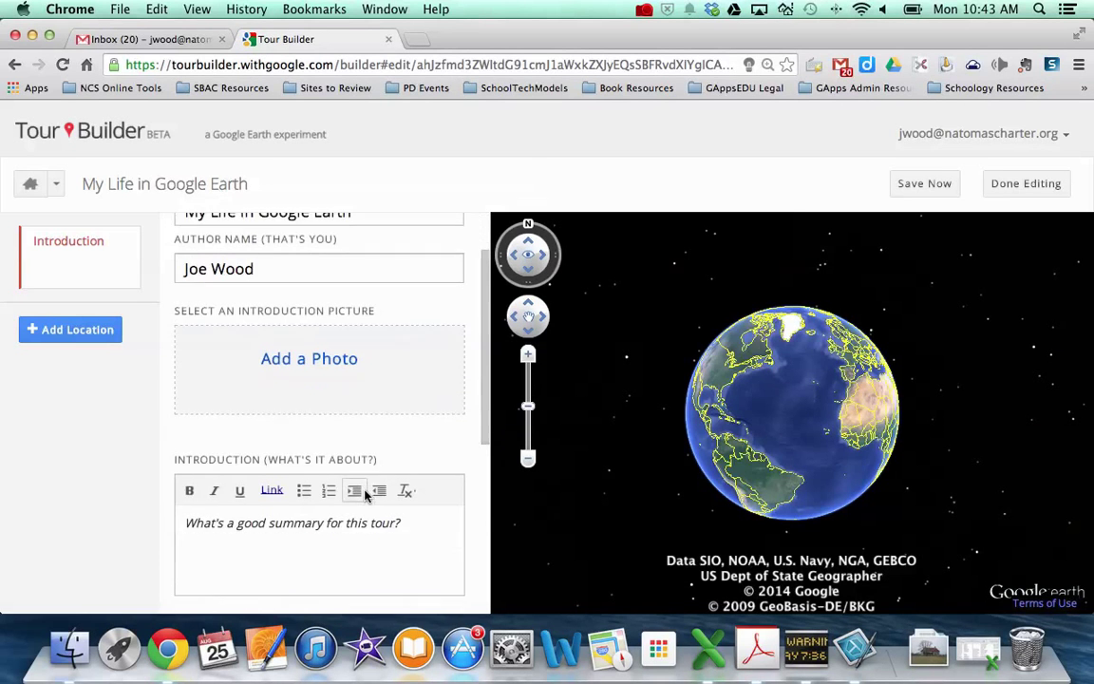
click(310, 346)
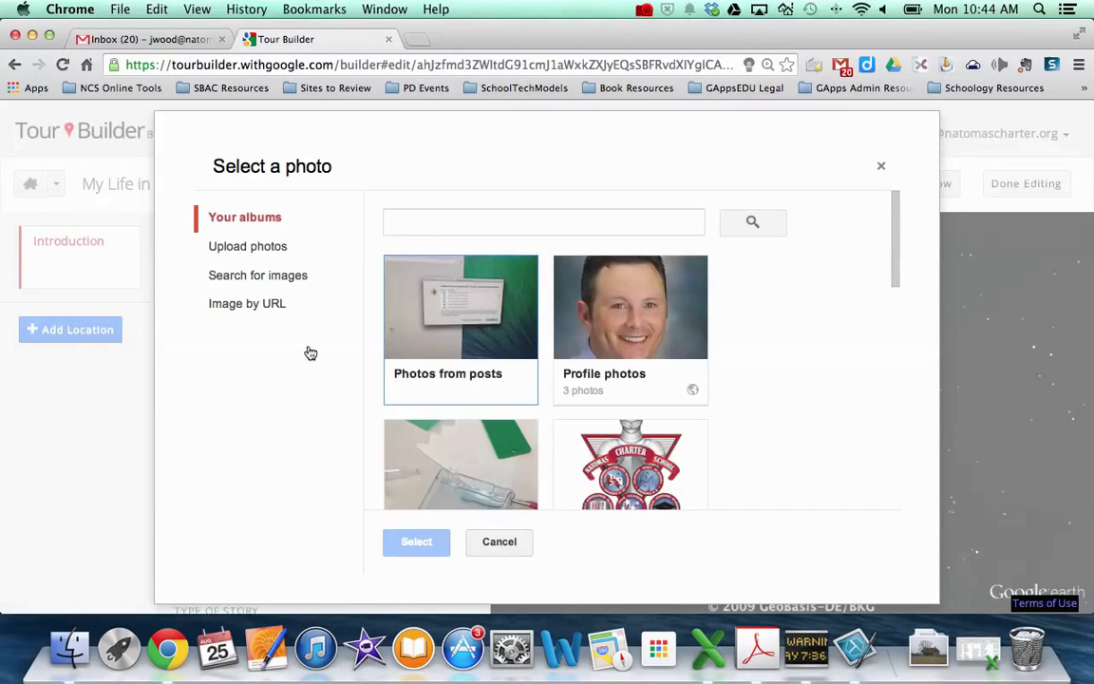
click(276, 255)
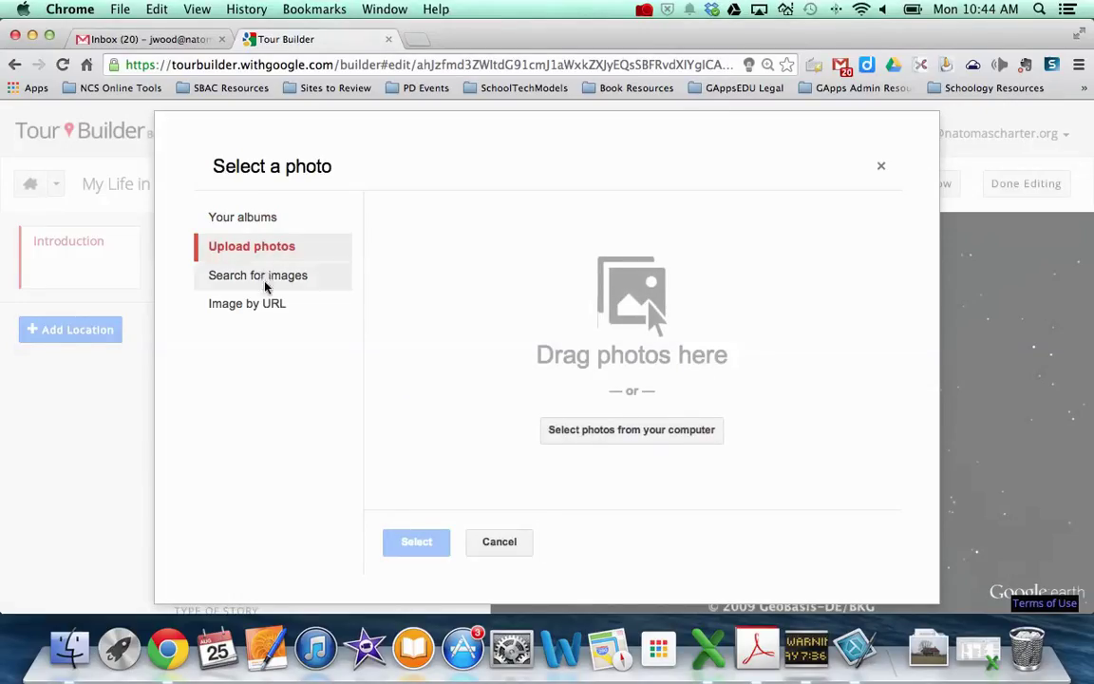
click(267, 285)
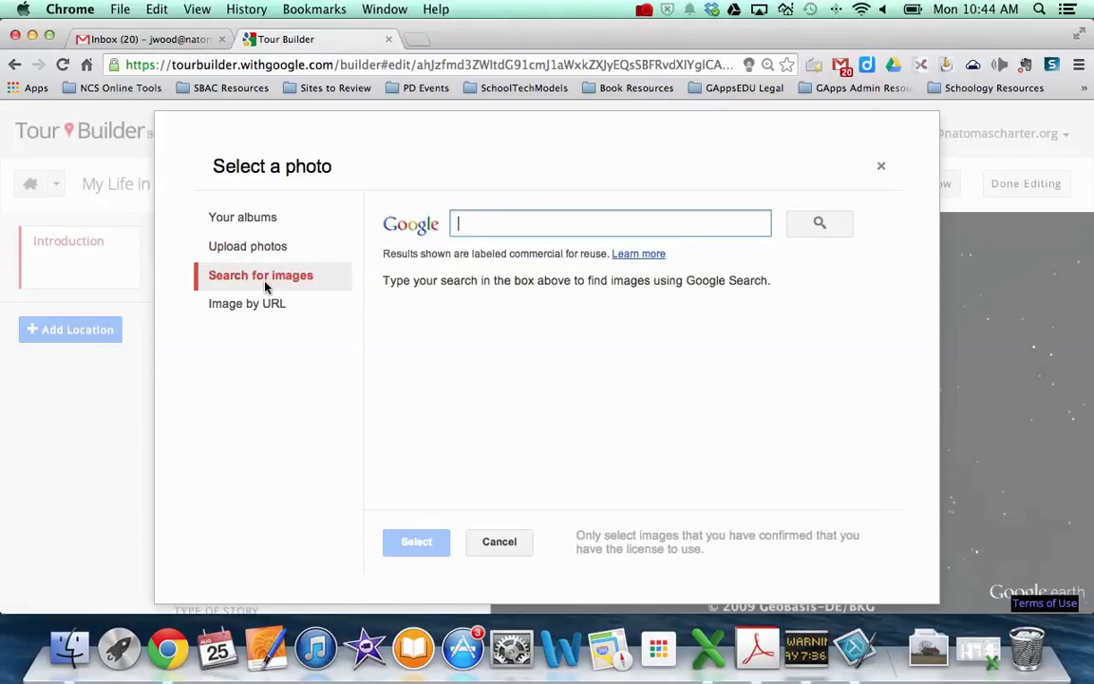
text(sacramento)
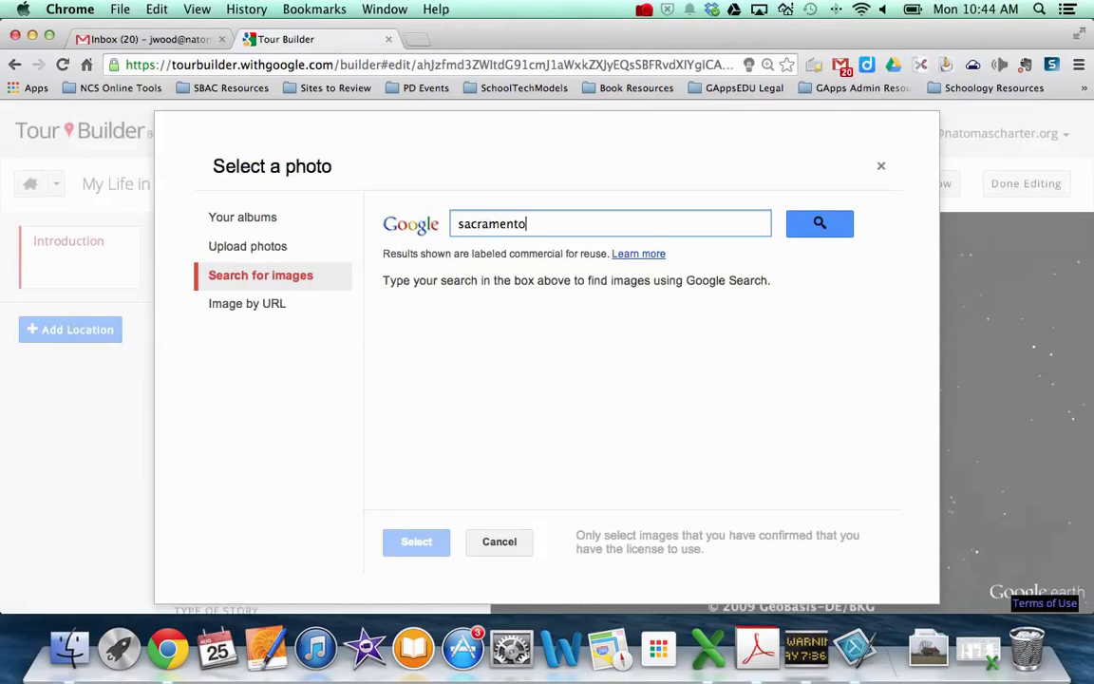
key(Return)
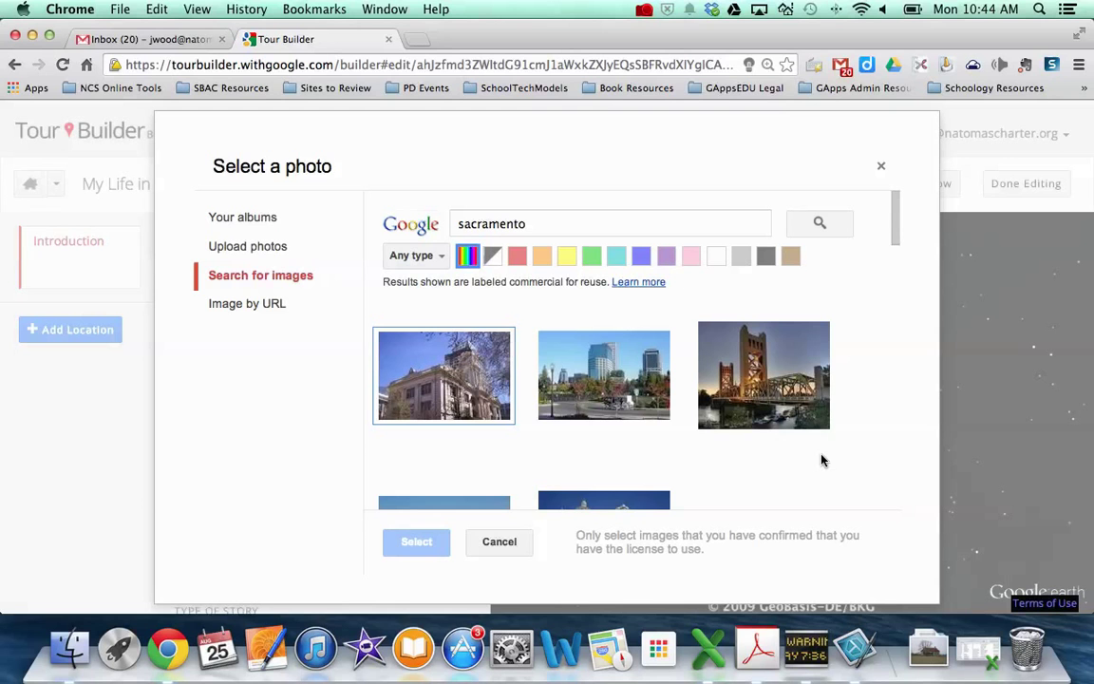
click(805, 419)
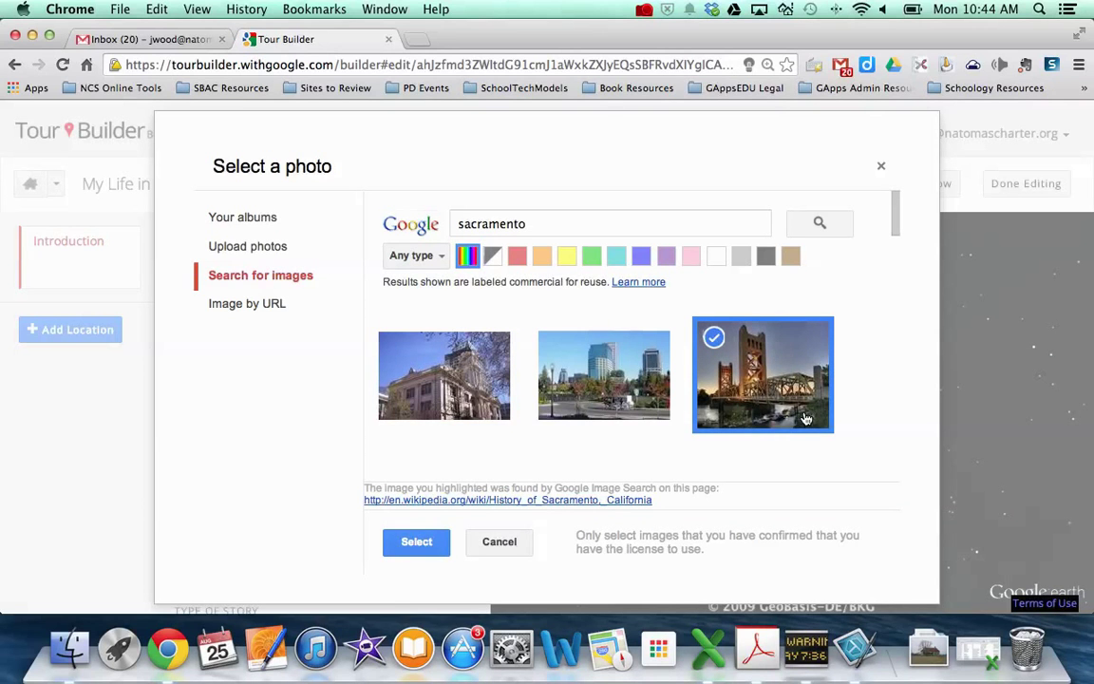
click(417, 542)
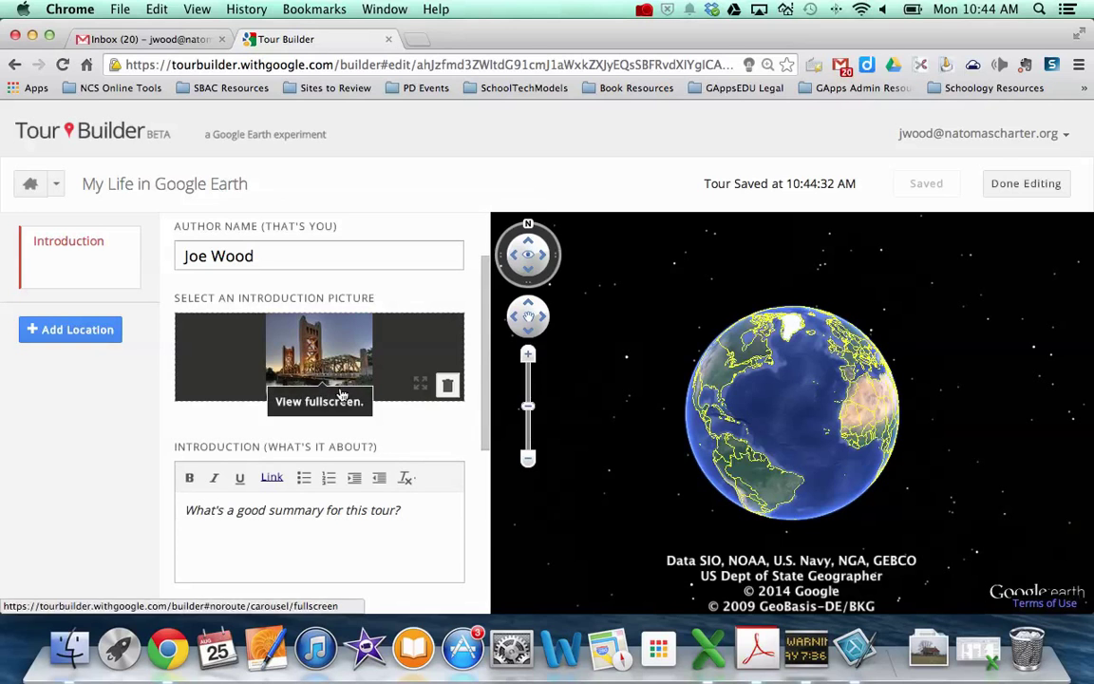
Write the introduction text beginning 'Welcome to a tour of my life...'
click(333, 509)
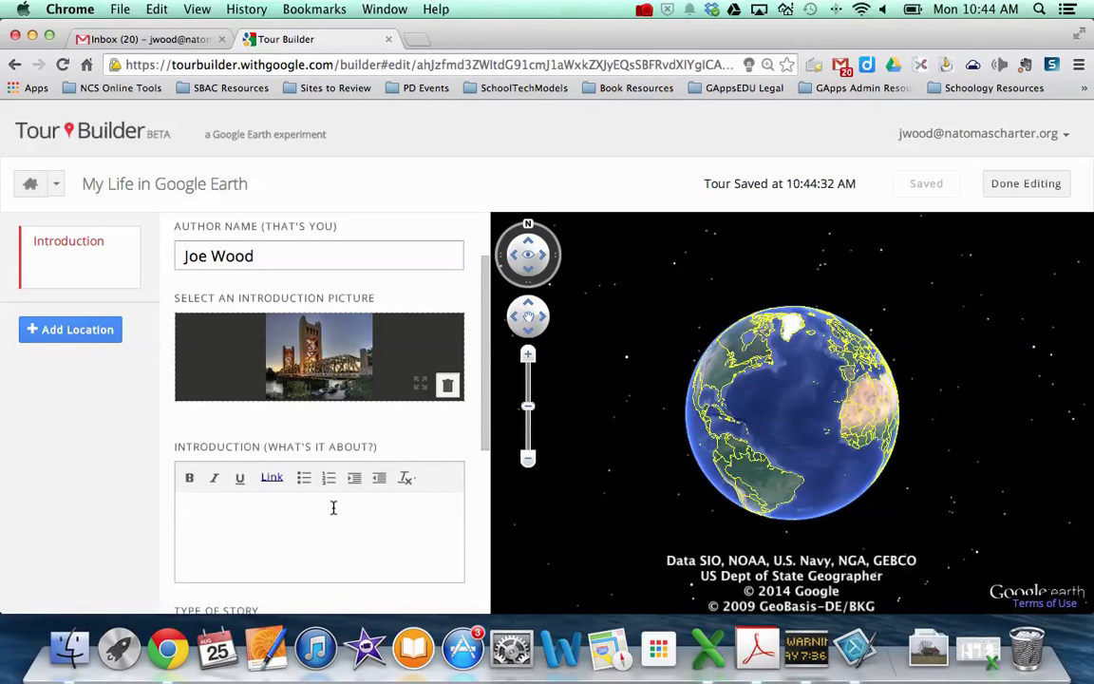
text(Welcome to a tour of my life...)
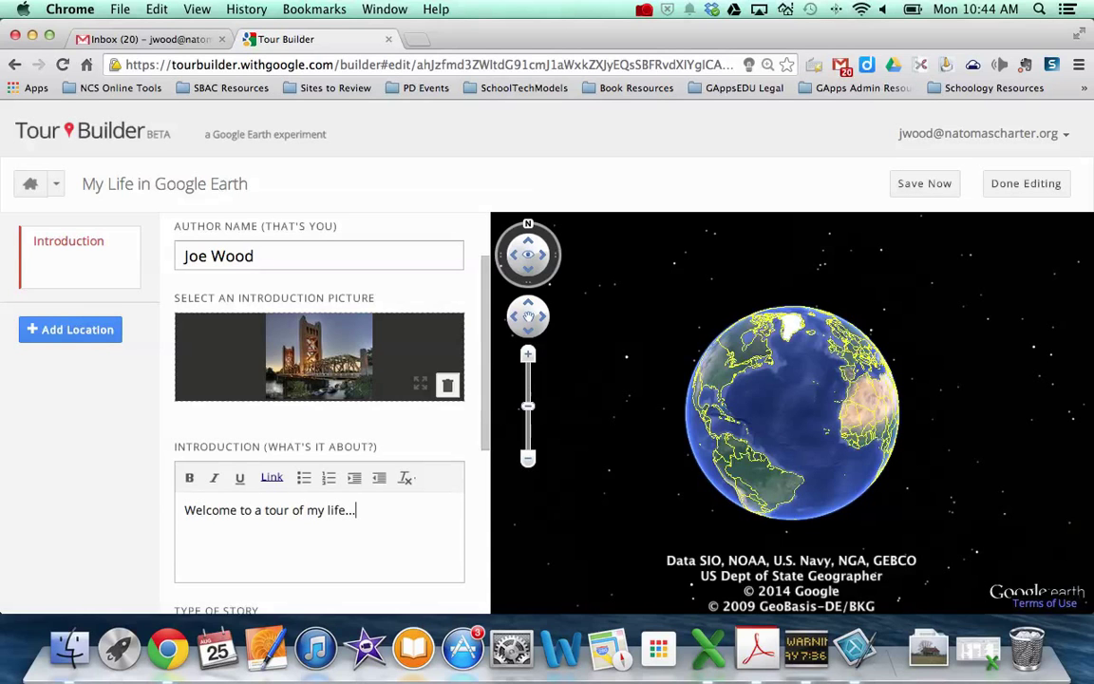
scroll(398, 525, down, 2)
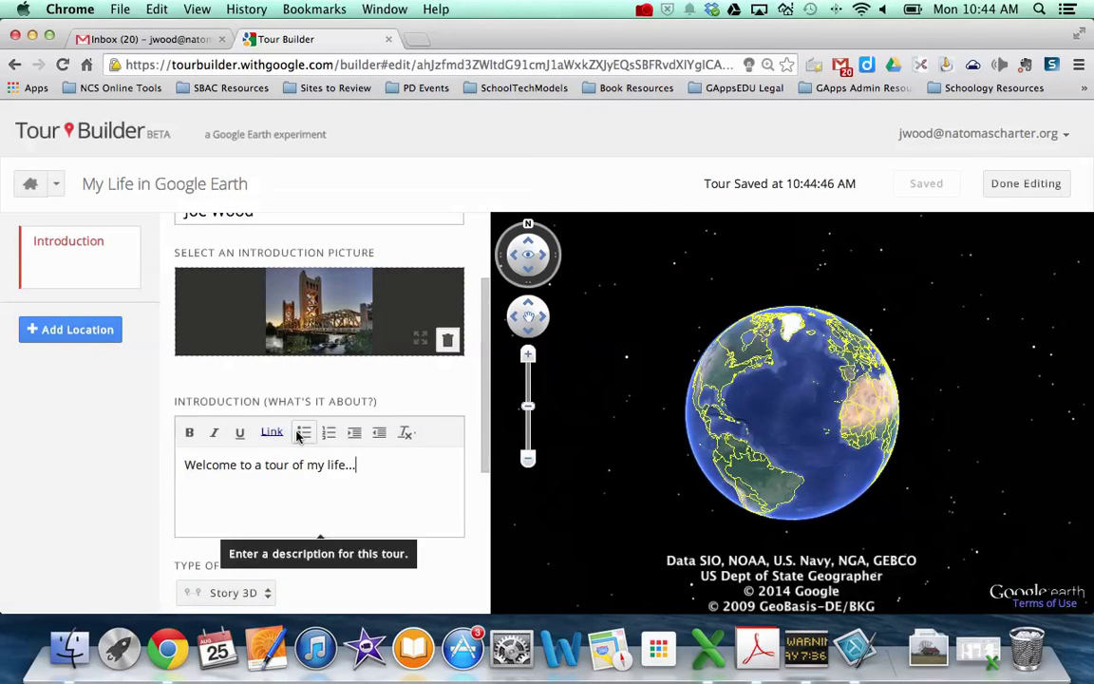
scroll(449, 572, down, 4)
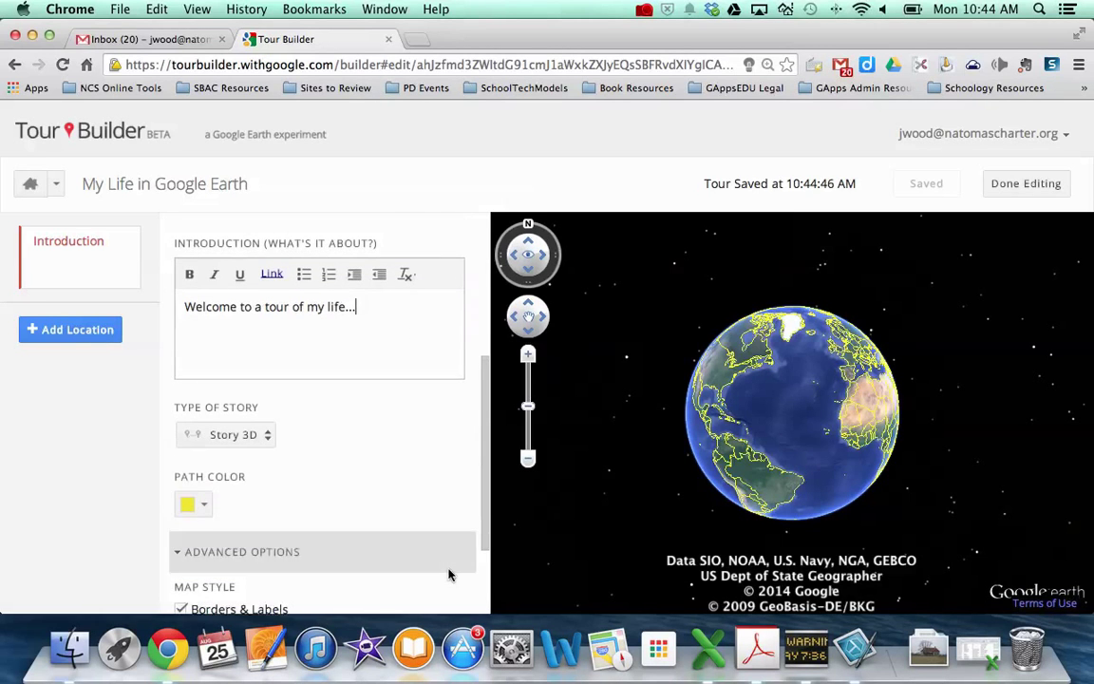
Keep Story 3D as the tour's story type after reviewing the connecting-line modes
click(246, 432)
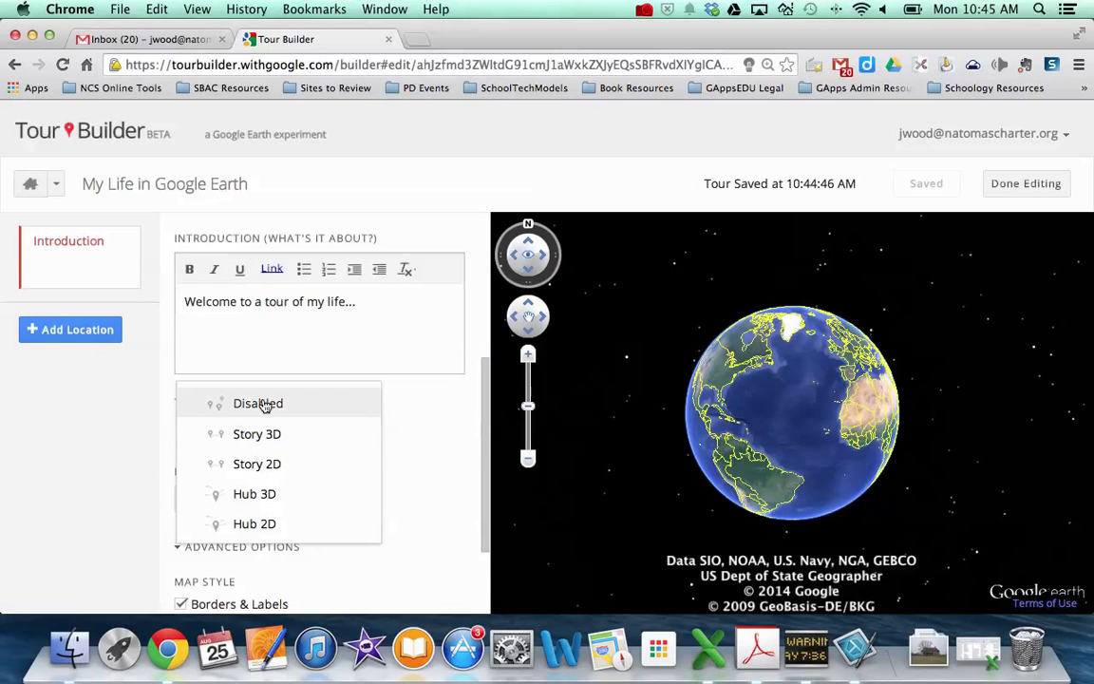
click(425, 430)
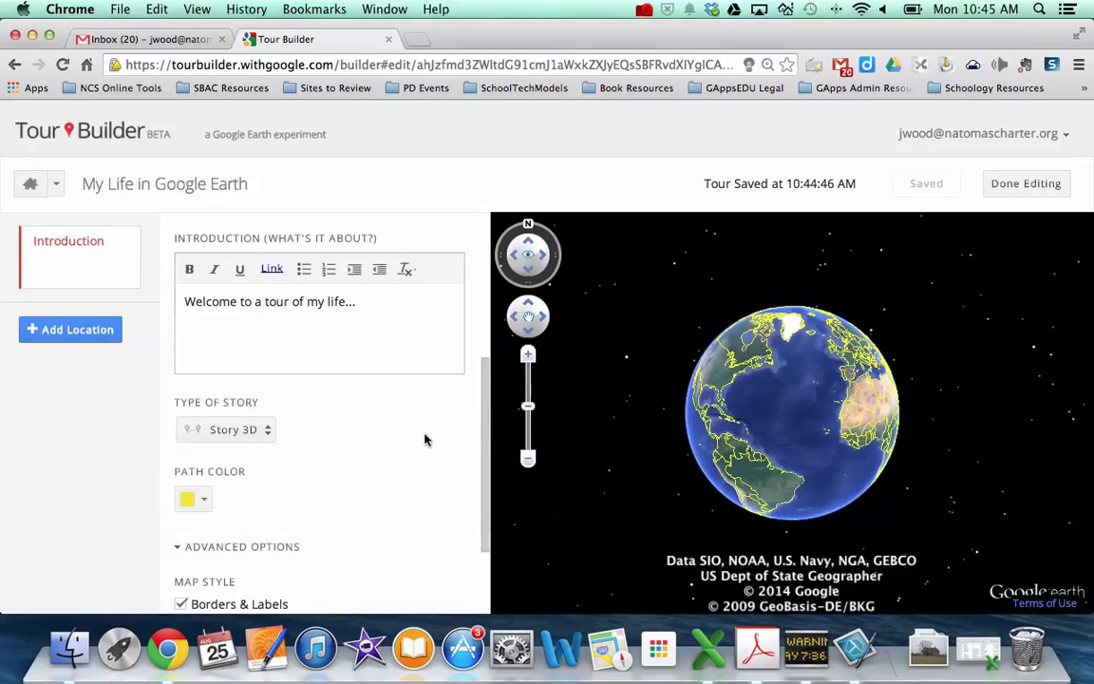
scroll(285, 510, down, 2)
Change the path colour to green, leaving Advanced Options expanded, and return to the top
click(201, 408)
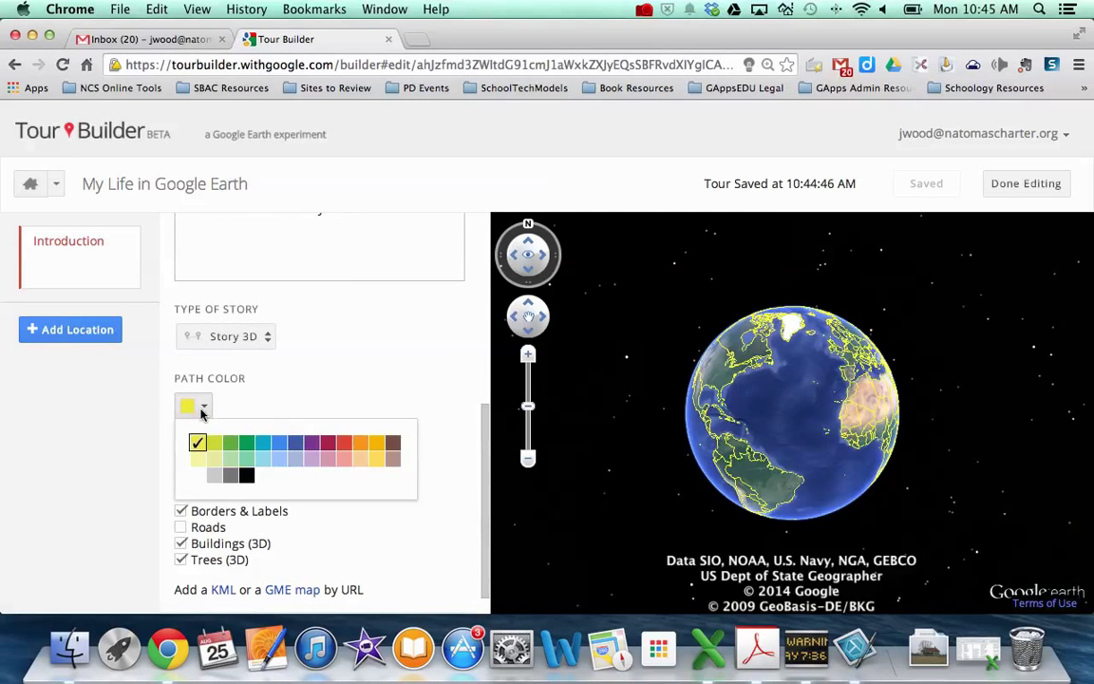
click(296, 444)
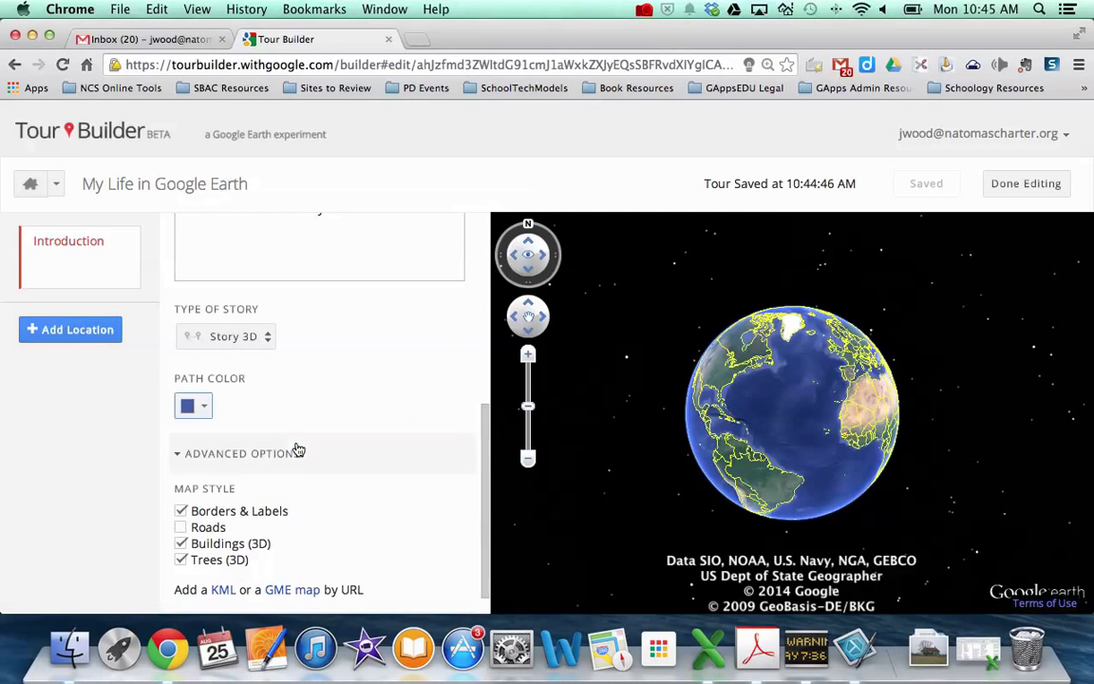
click(190, 399)
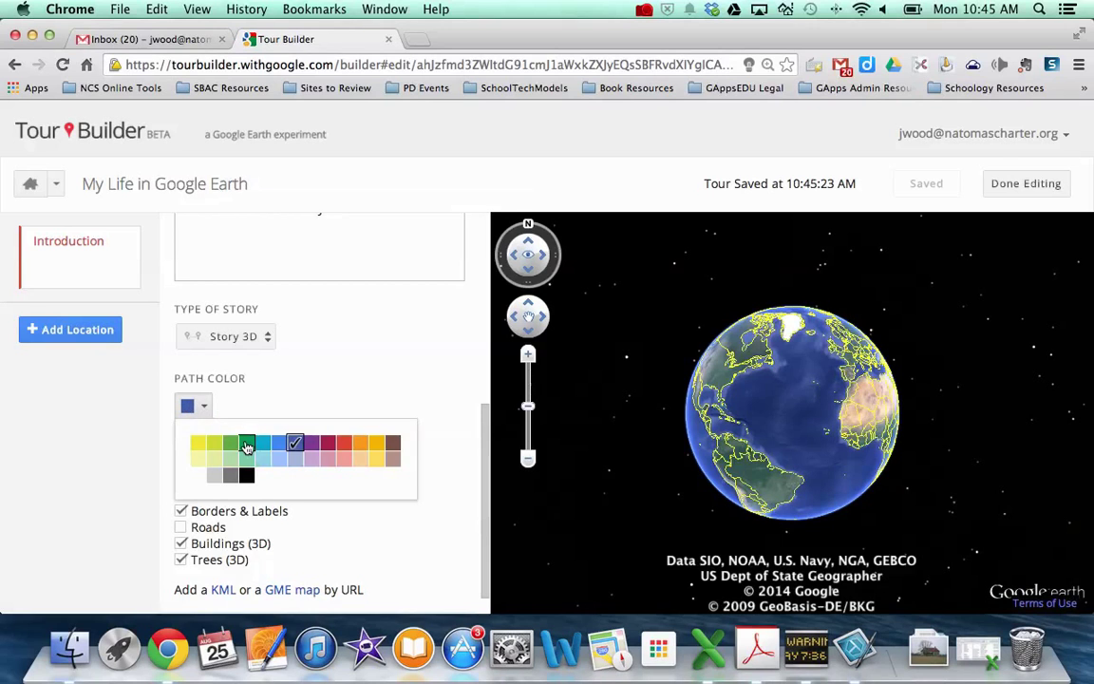
click(246, 445)
scroll(399, 494, down, 2)
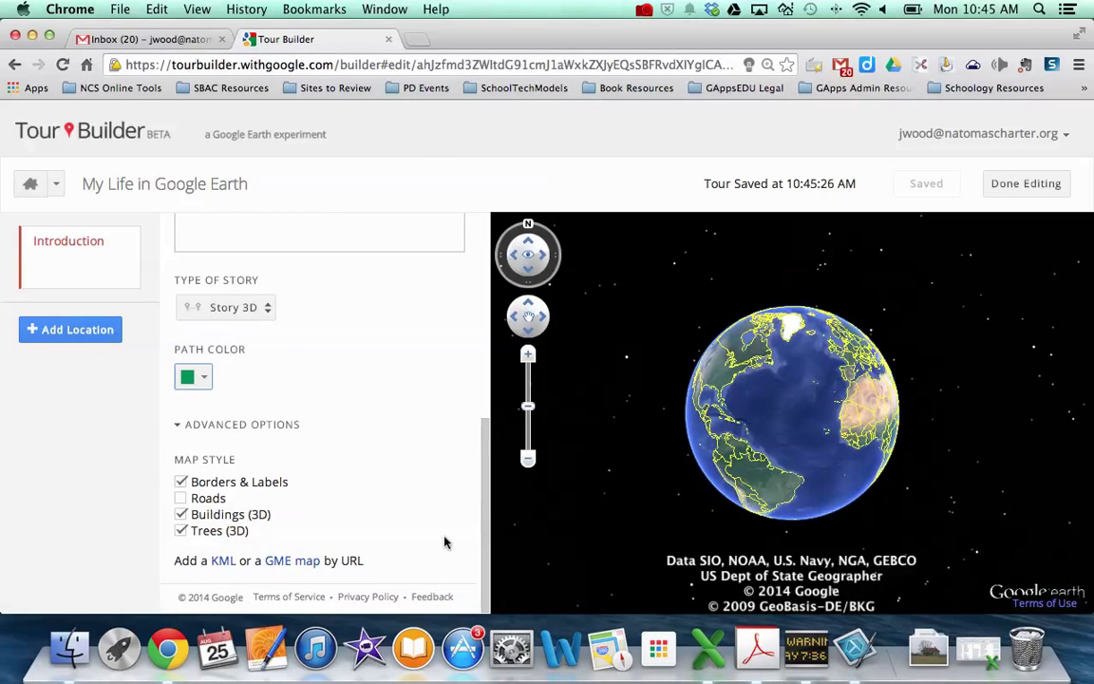
click(181, 425)
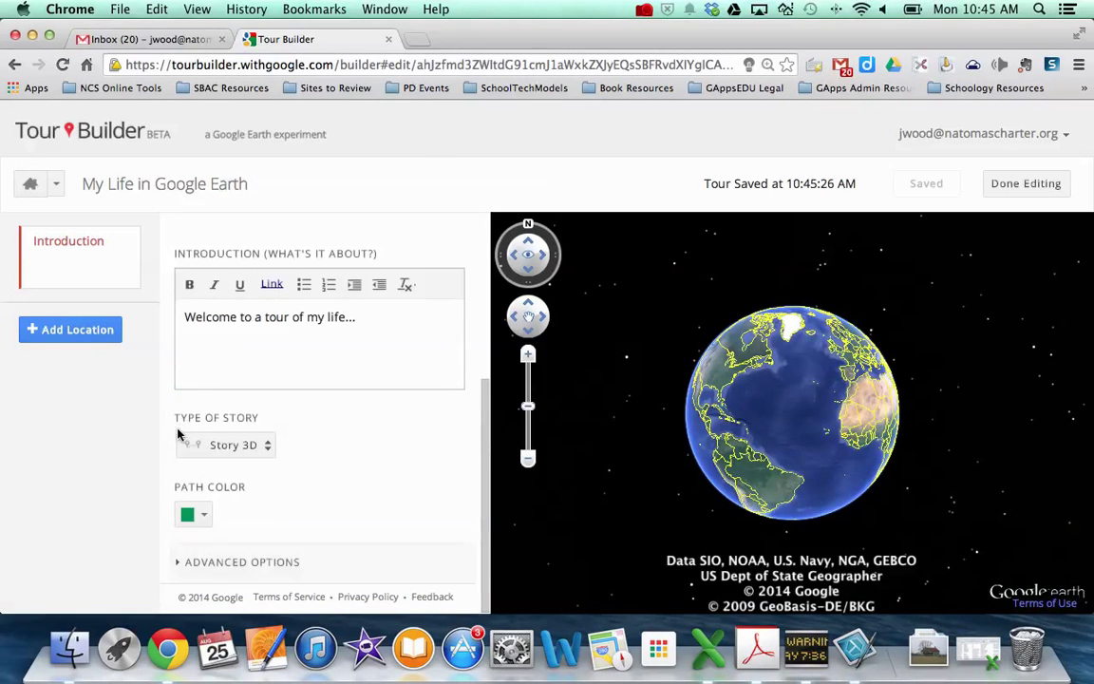
click(180, 561)
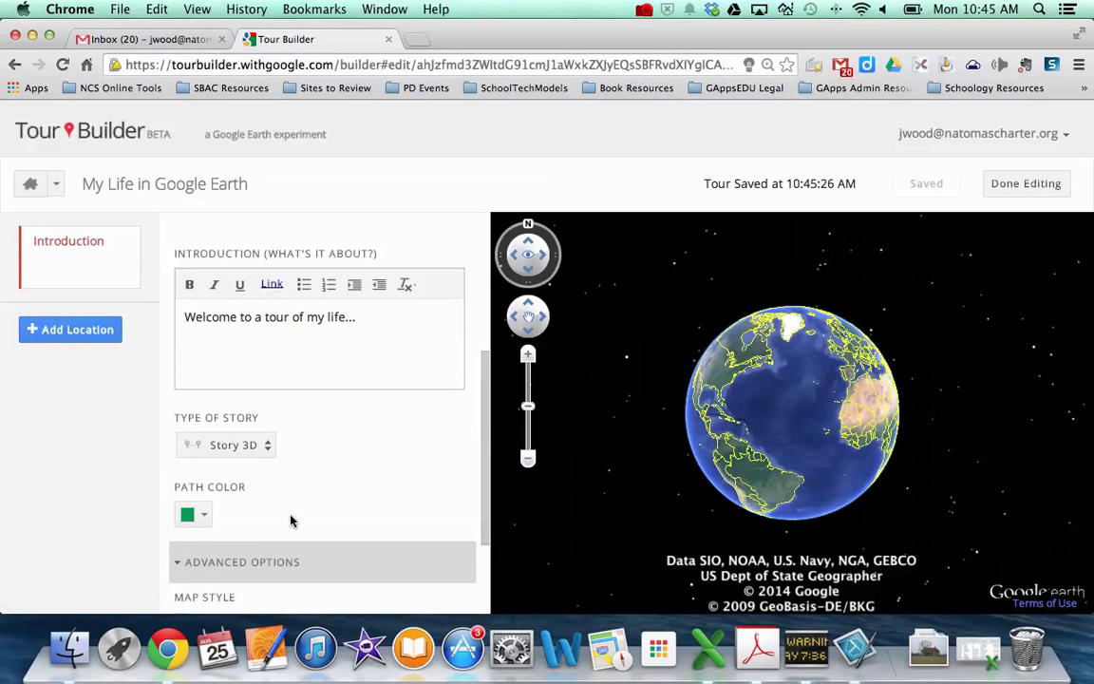
scroll(291, 517, down, 5)
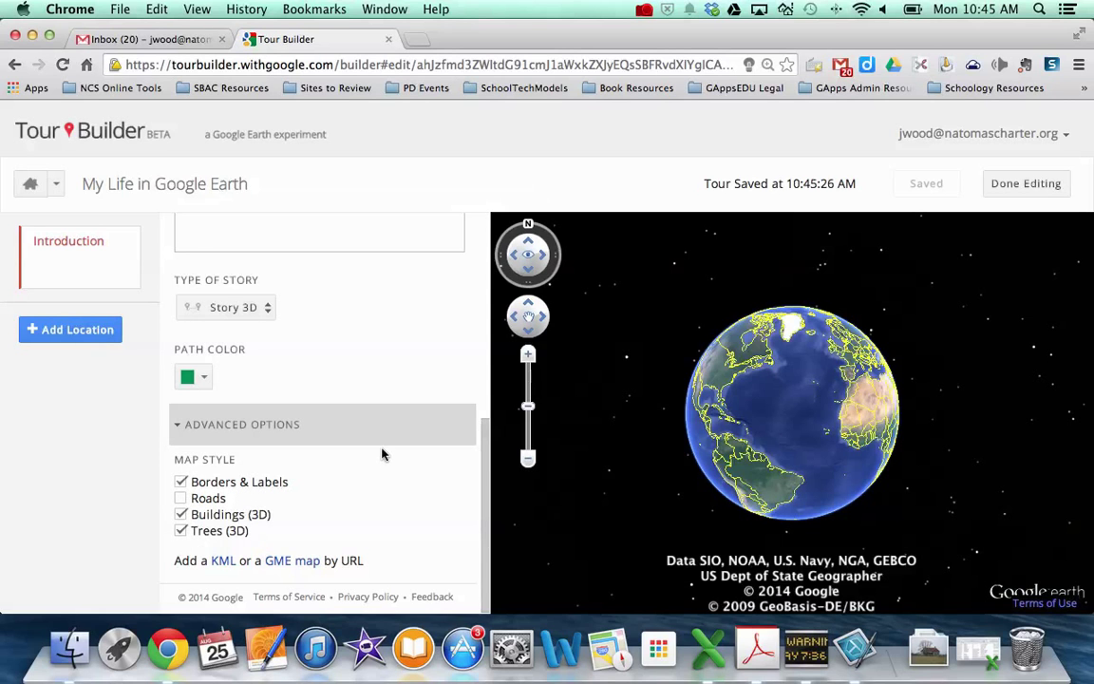
scroll(380, 456, up, 5)
scroll(381, 455, up, 3)
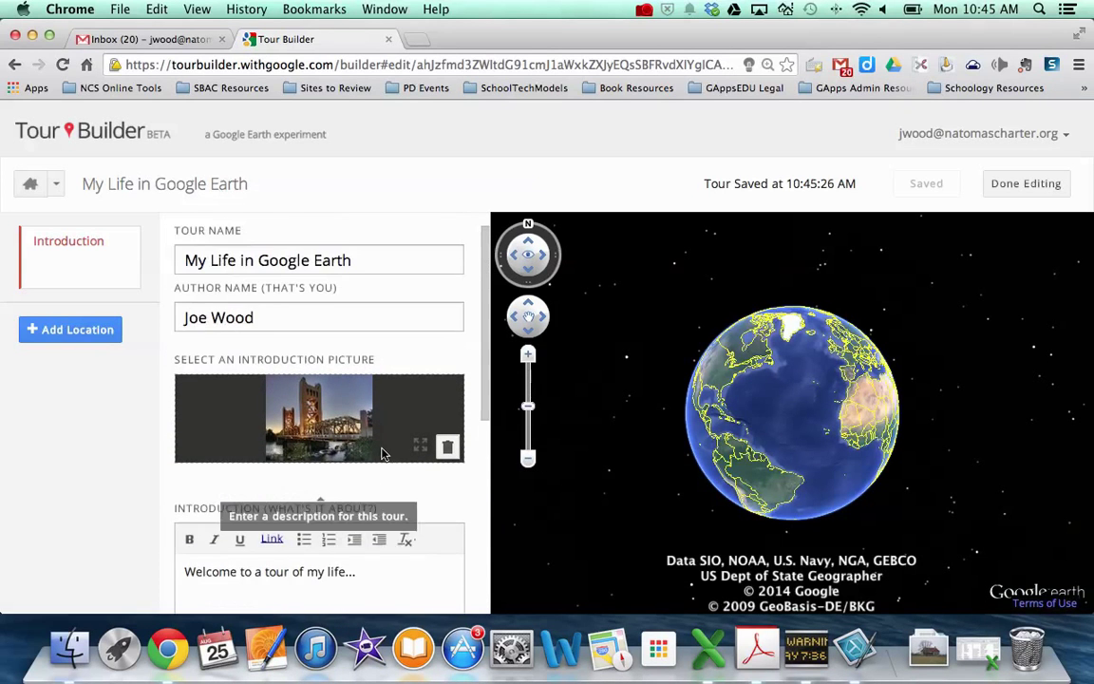
Add a new location and search for Reno, NV, United States
click(79, 338)
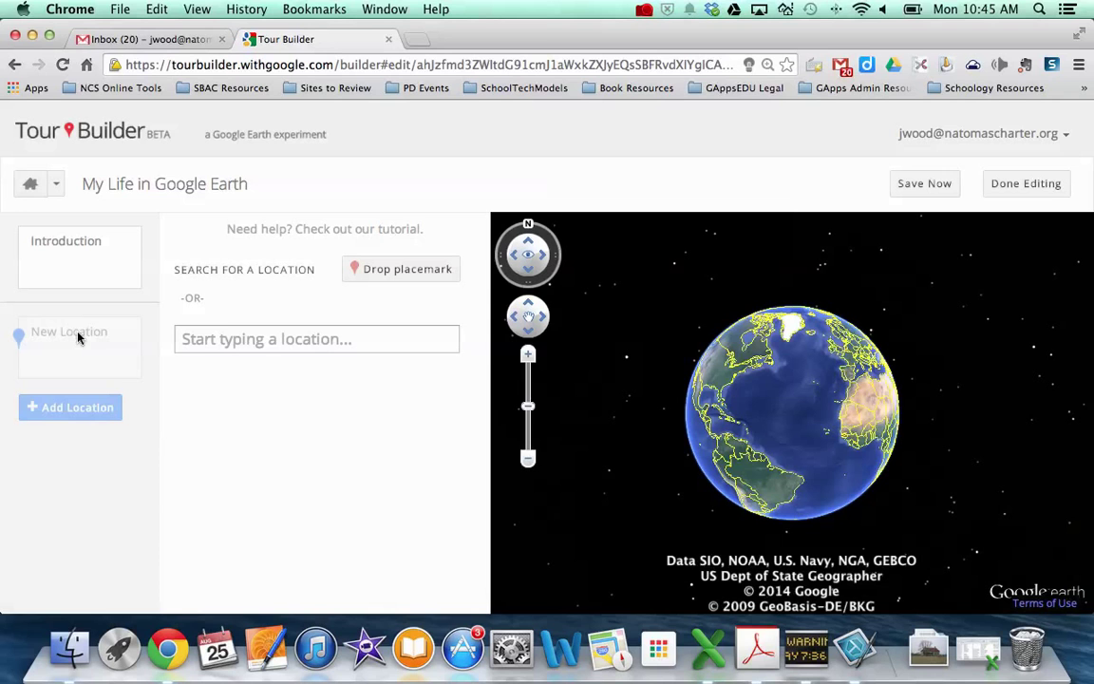
click(222, 338)
text(/r)
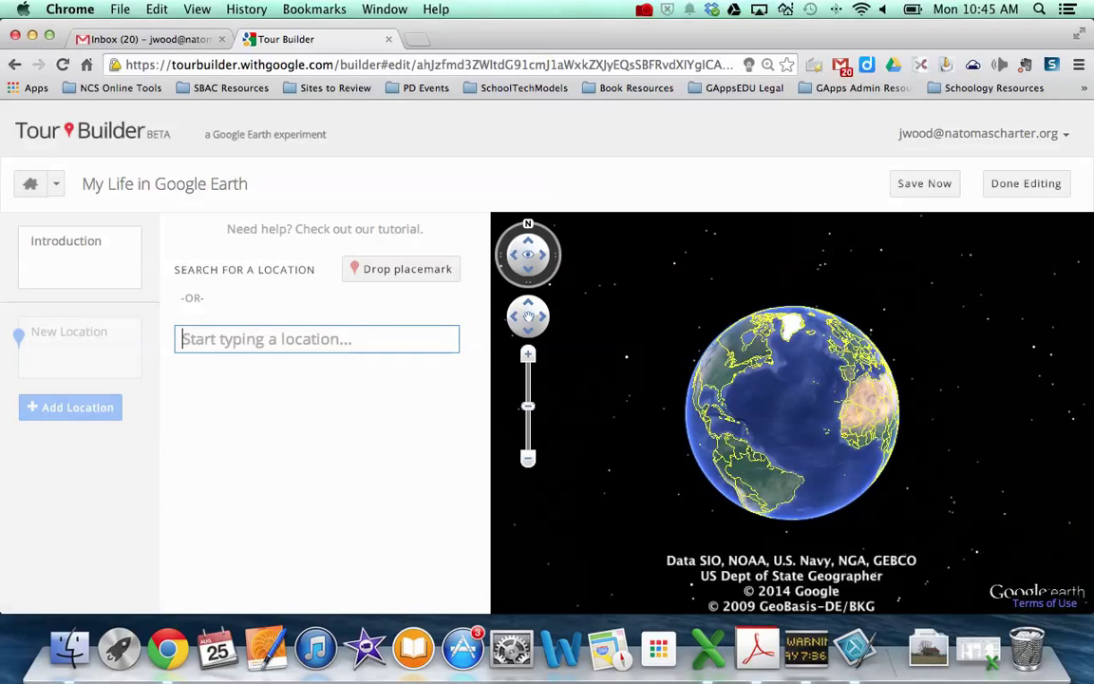
text(eno)
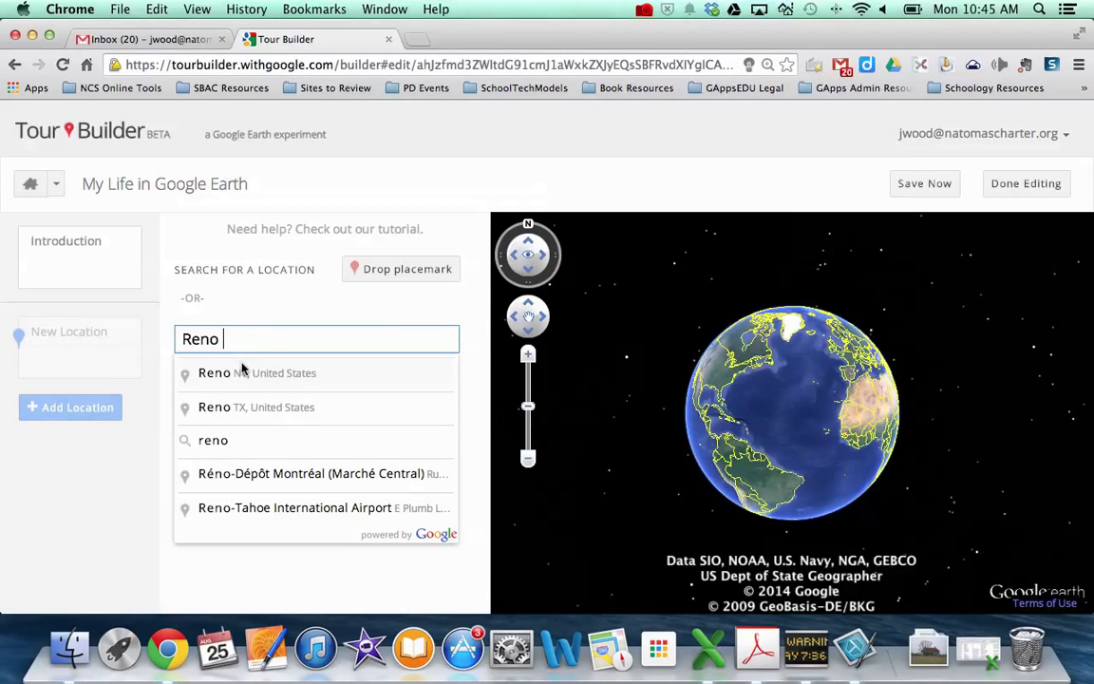
click(239, 370)
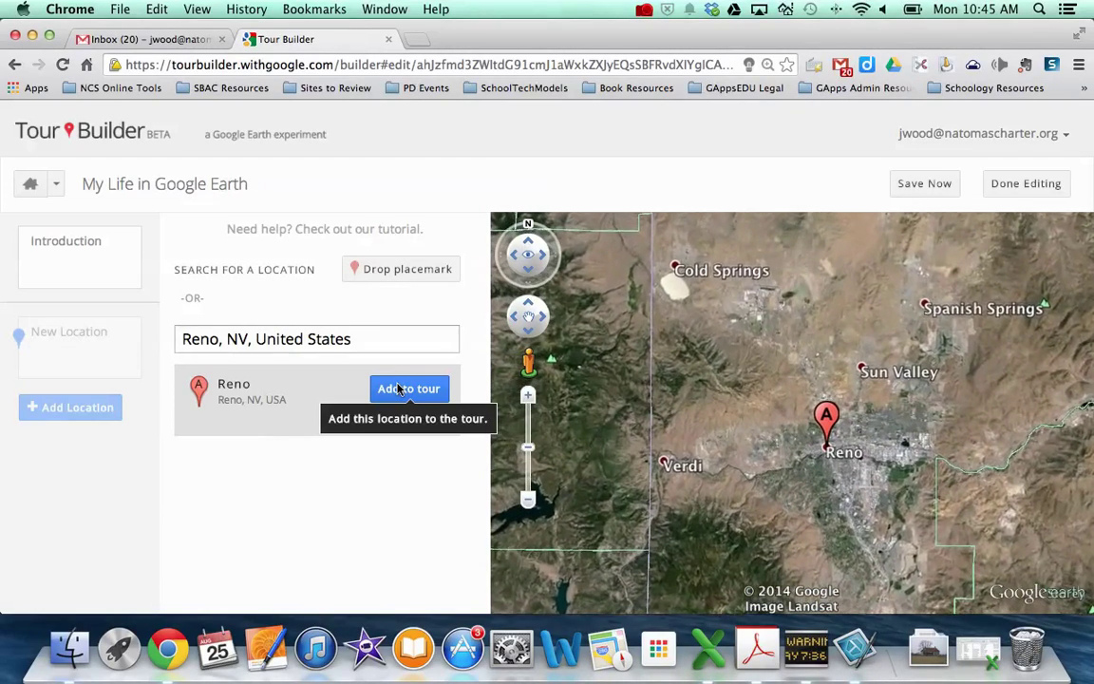
Add Reno to the tour and zoom in, centring the map on the Reno placemark
click(399, 389)
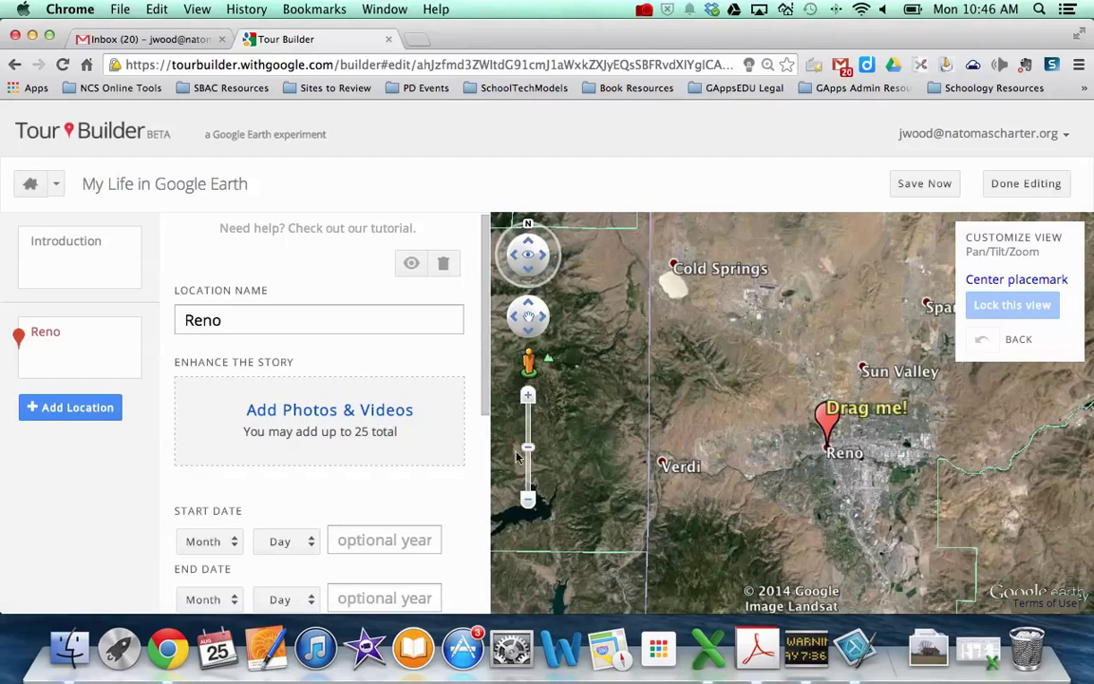
drag(529, 452, 528, 407)
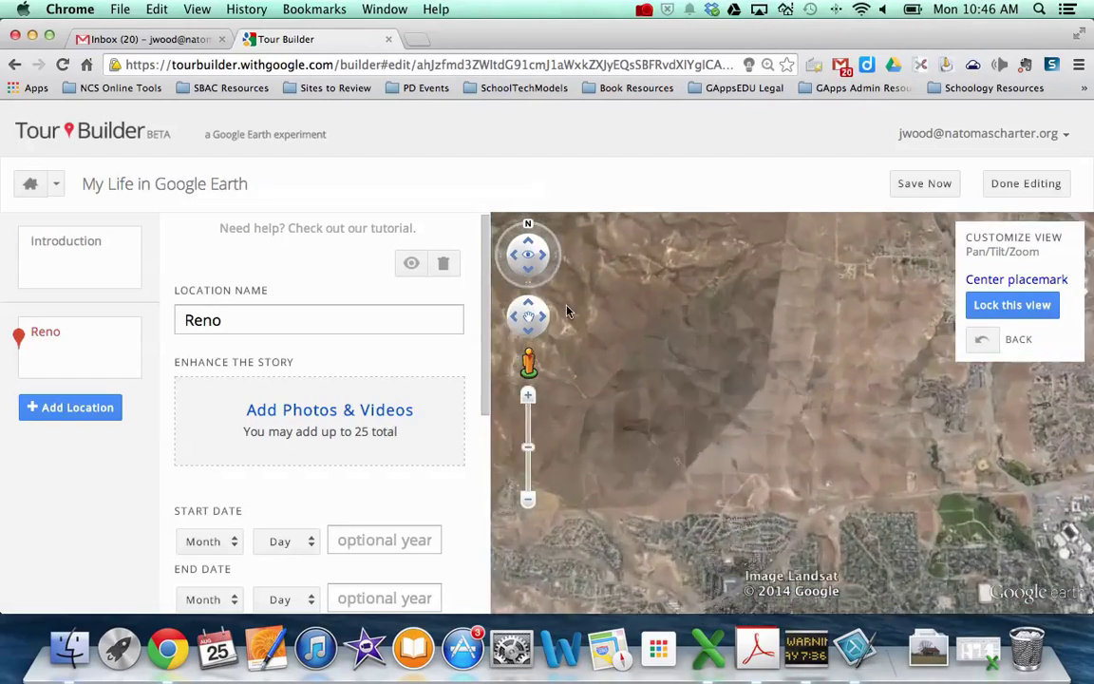
drag(852, 520, 583, 375)
mouse_move(530, 453)
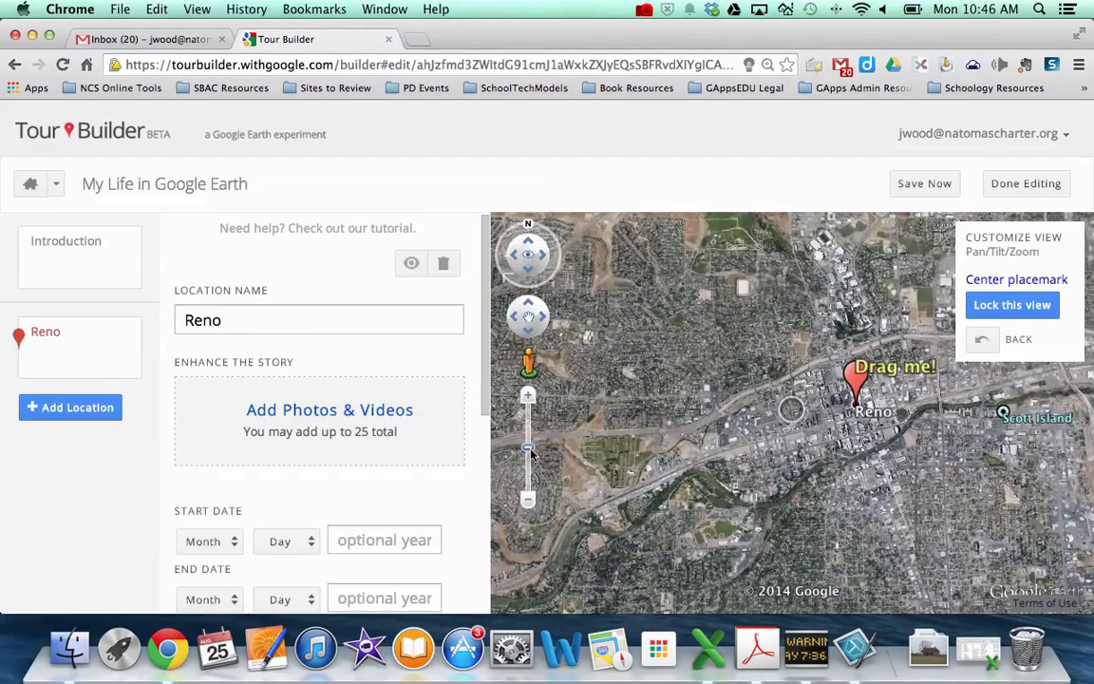
drag(531, 440, 544, 390)
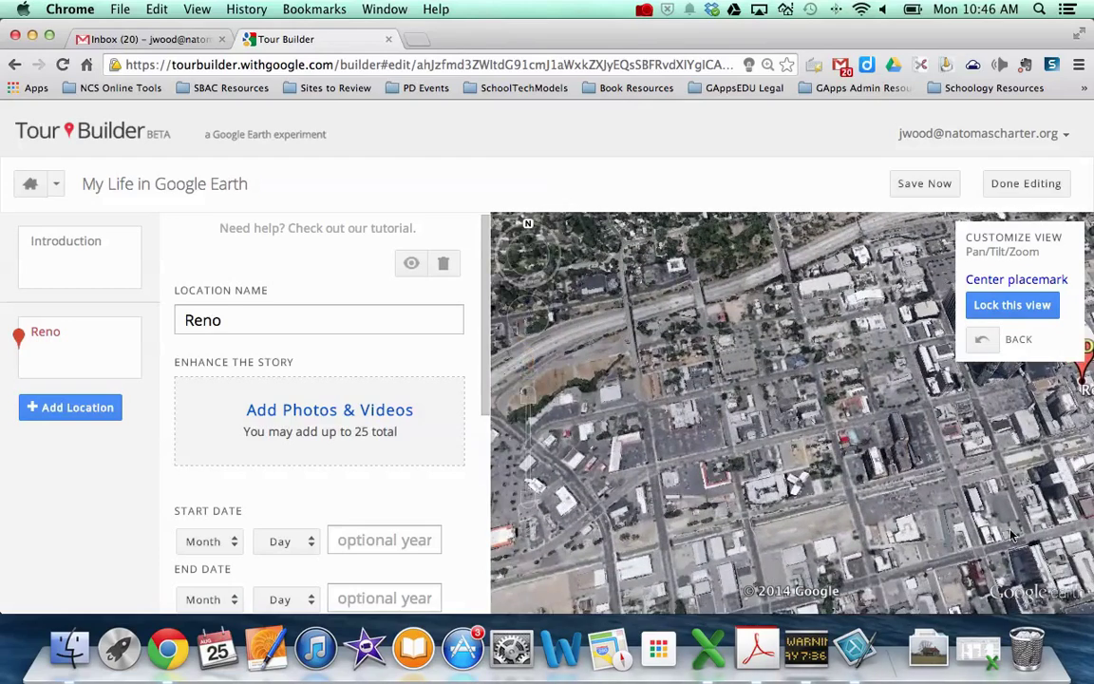
drag(946, 513, 644, 421)
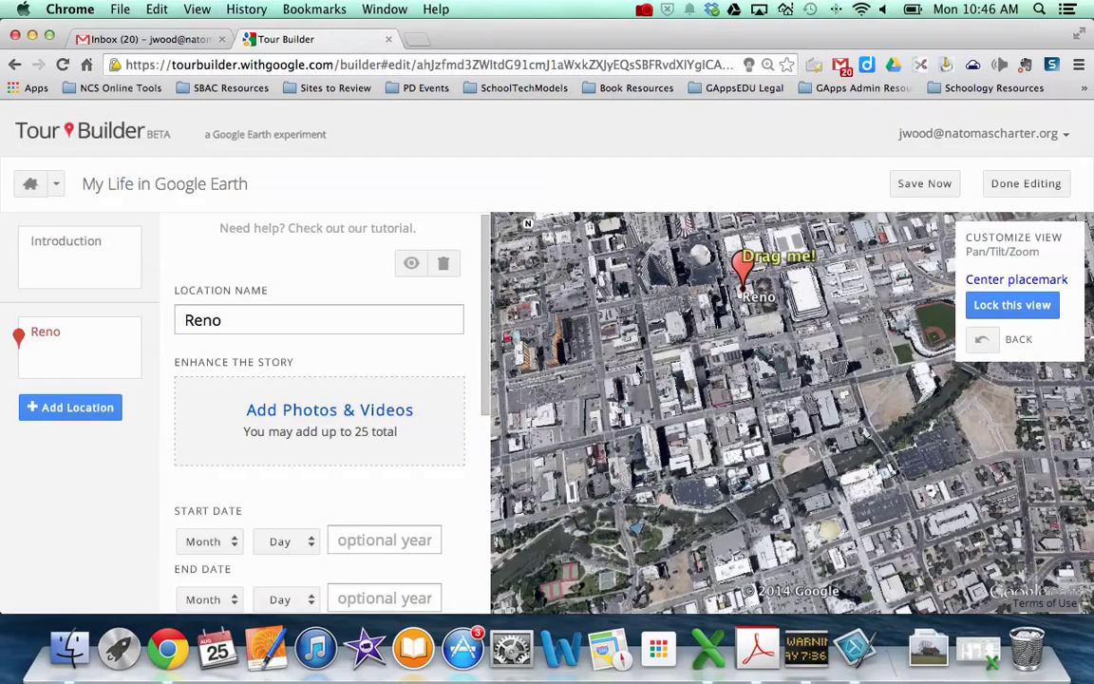
Tilt and rotate the 3-D view over downtown Reno, then lock this view
scroll(699, 385, up, 5)
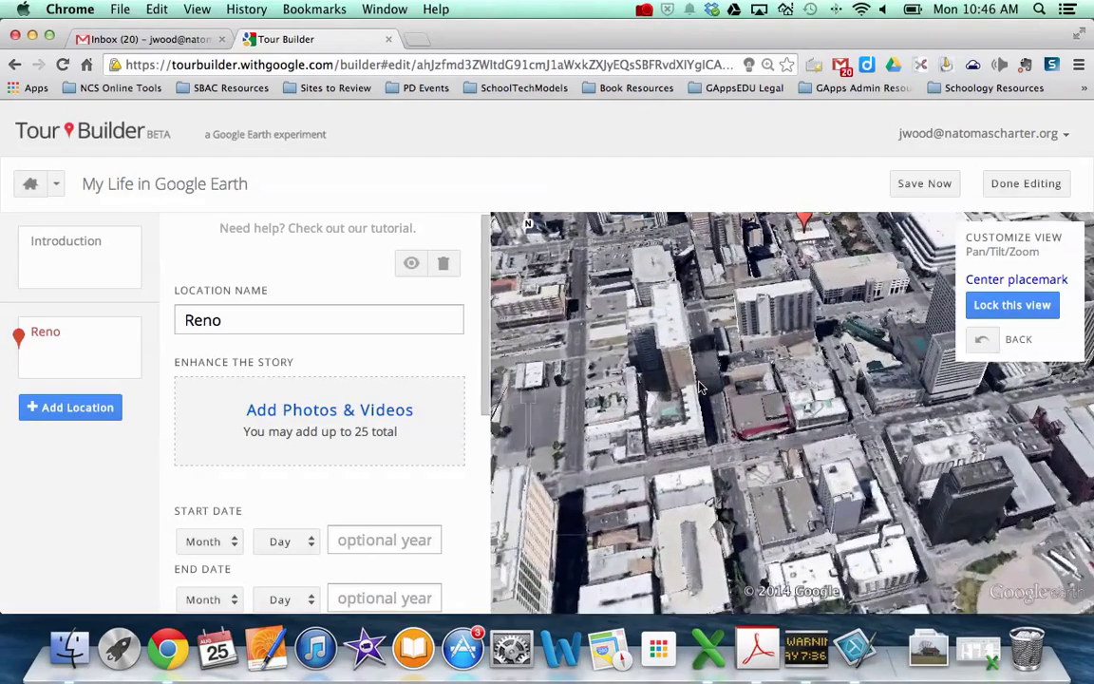
drag(710, 238, 805, 447)
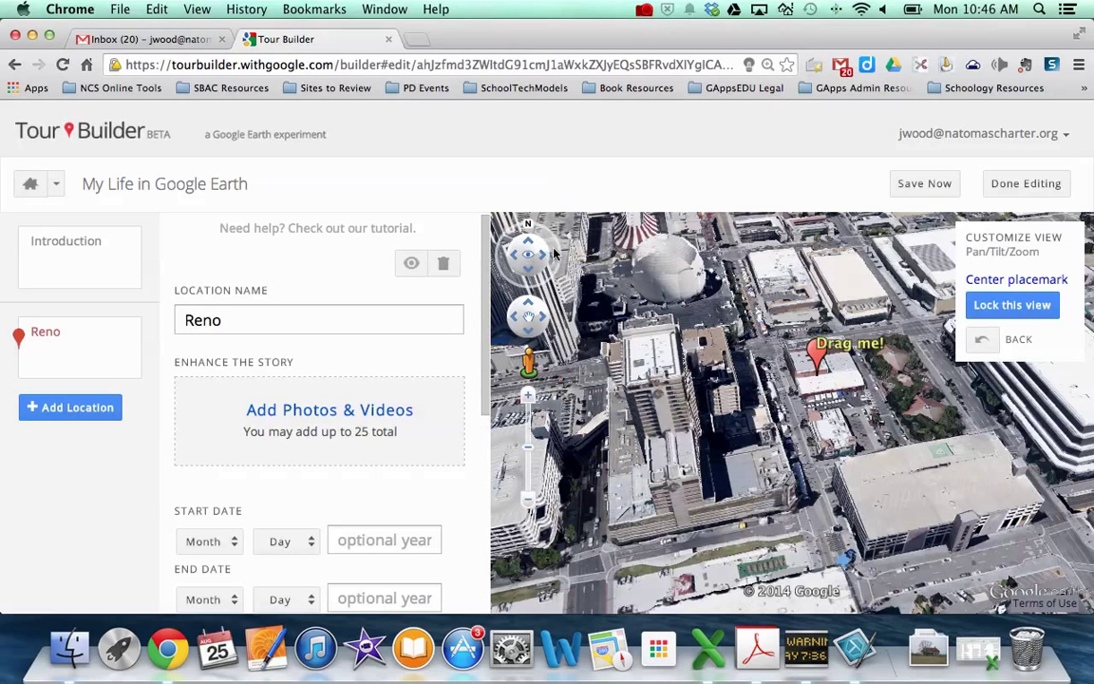
click(529, 248)
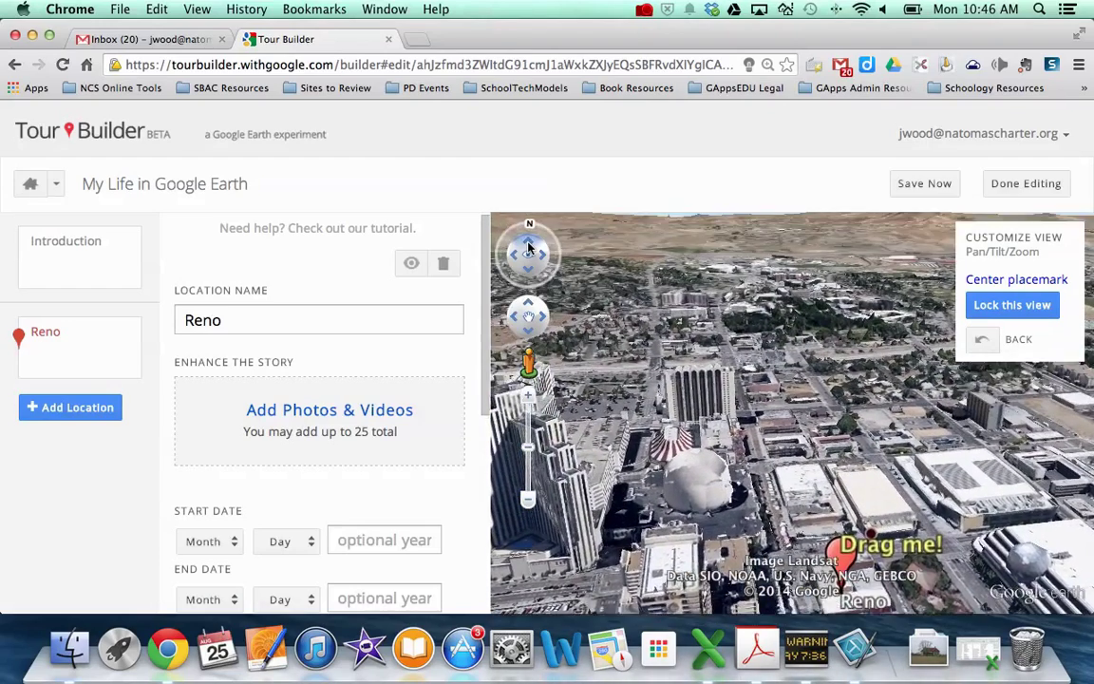
drag(671, 429, 575, 274)
click(554, 258)
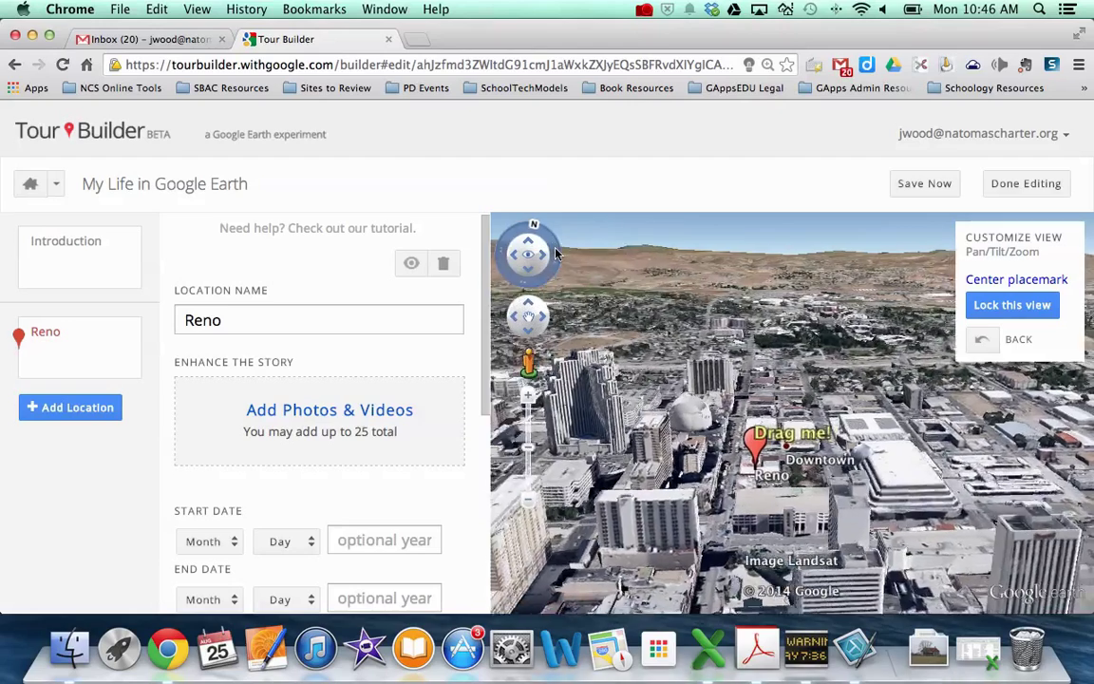
drag(555, 263, 546, 286)
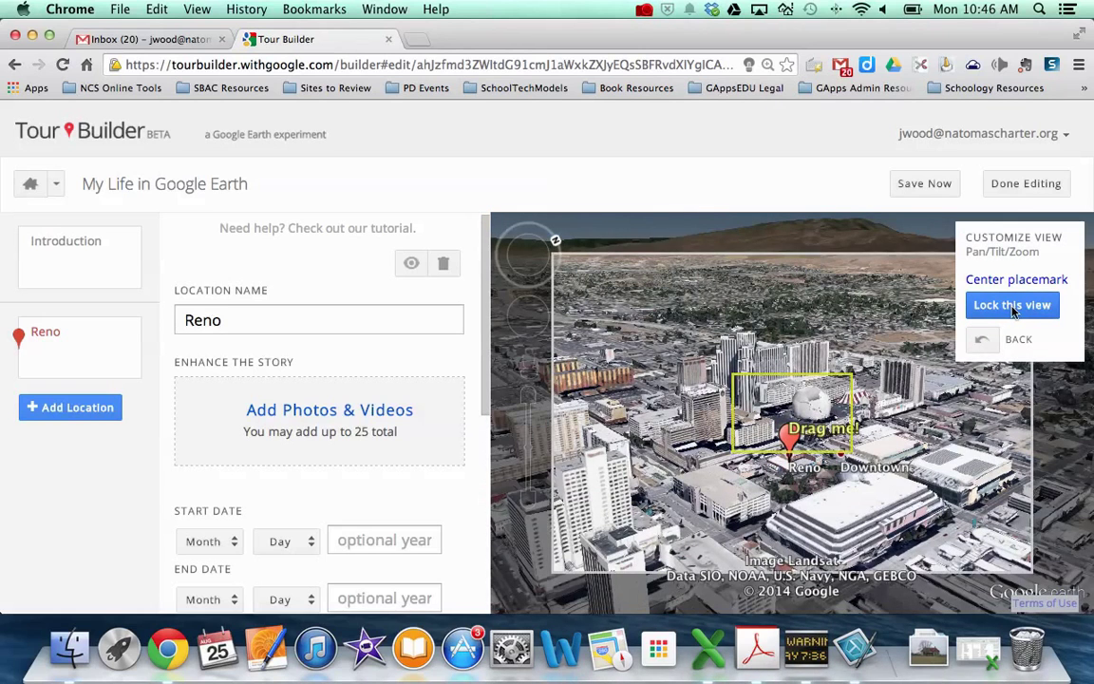
click(1012, 305)
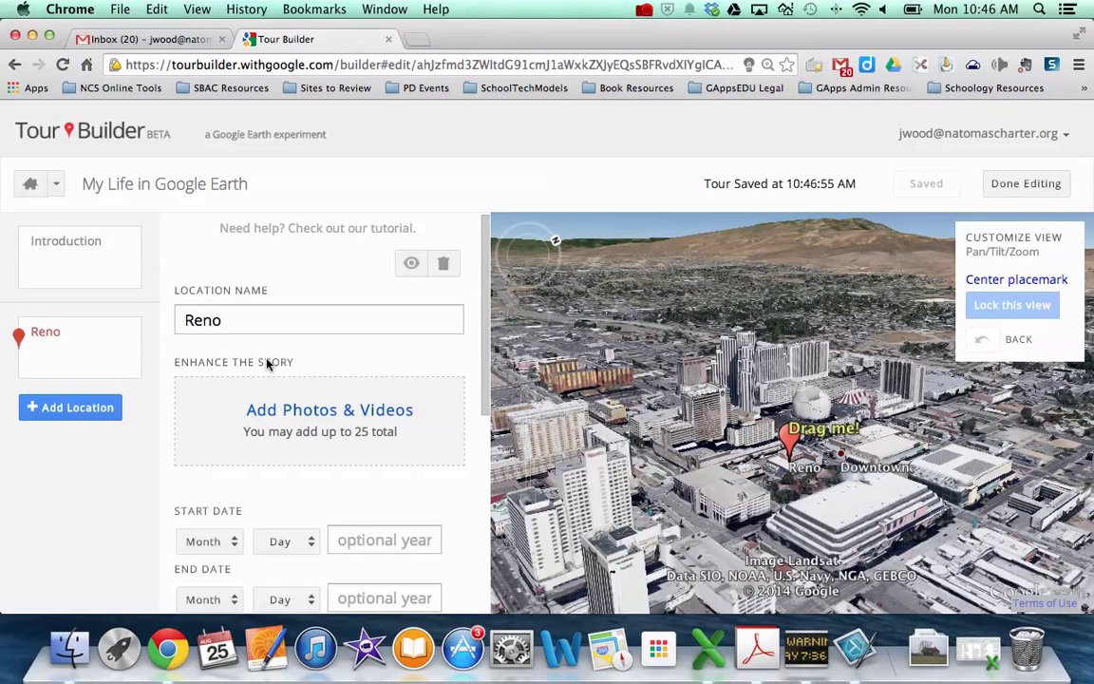
Rename the stop to 'Birthplace - Reno, Nevada'
double_click(222, 319)
text(Birthplave)
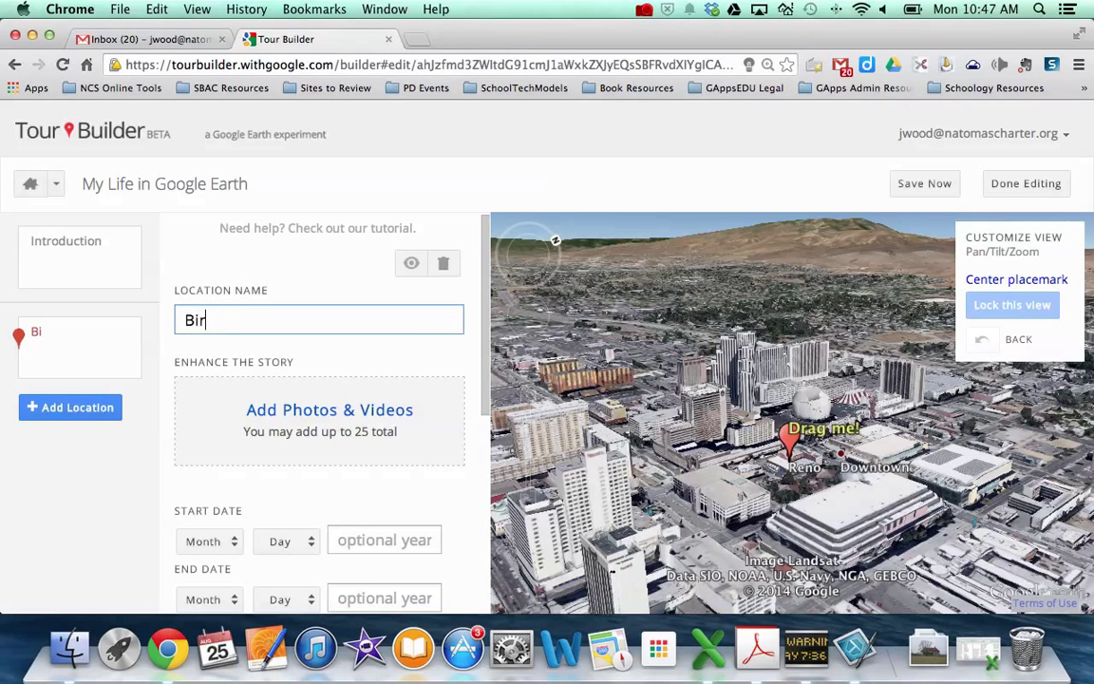
key(BackSpace)
key(BackSpace)
key(BackSpace)
text(ce - Reno, Nevada)
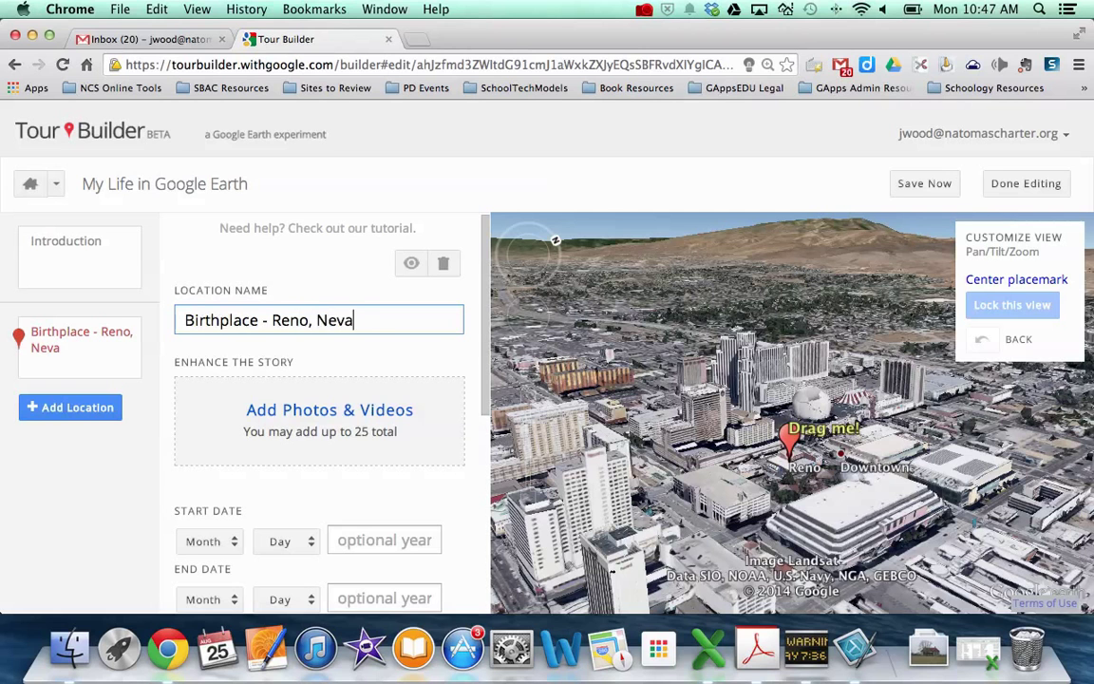
Attach a searched nighttime photo of the lit-up Reno arch to the stop
click(306, 420)
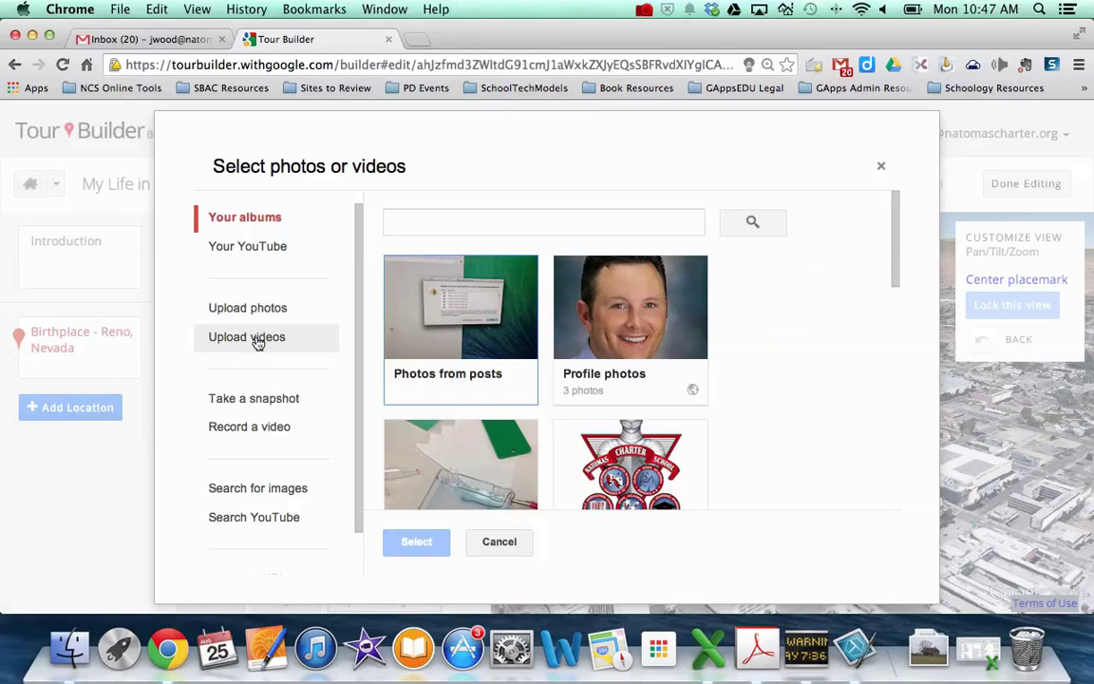
click(260, 493)
text(Remo)
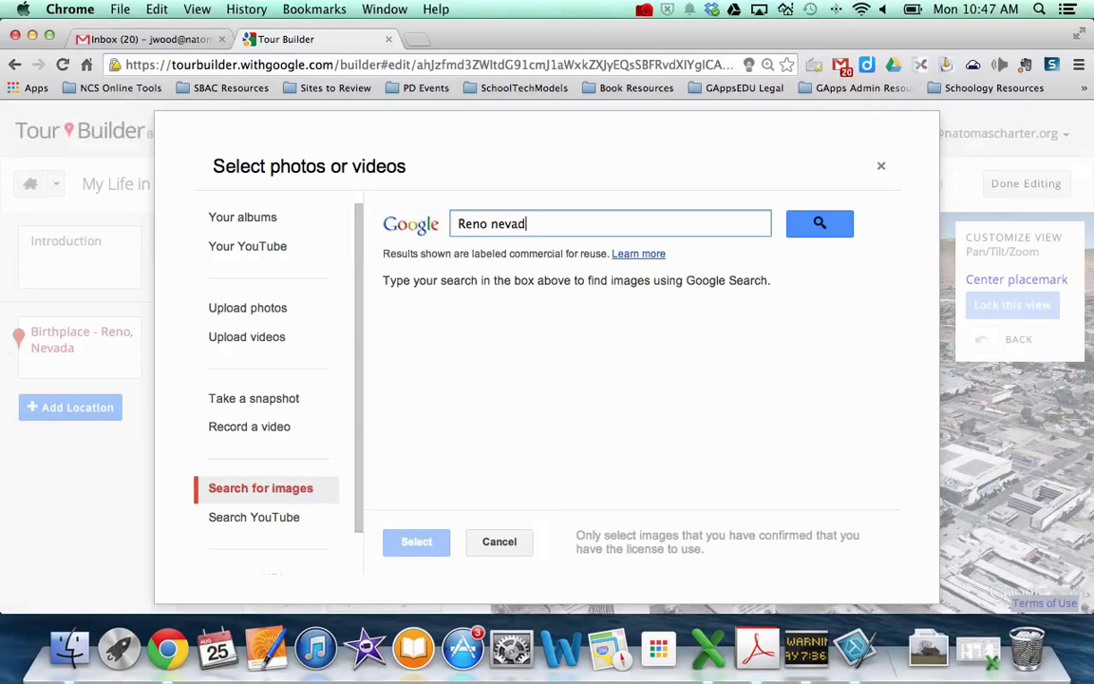
click(814, 235)
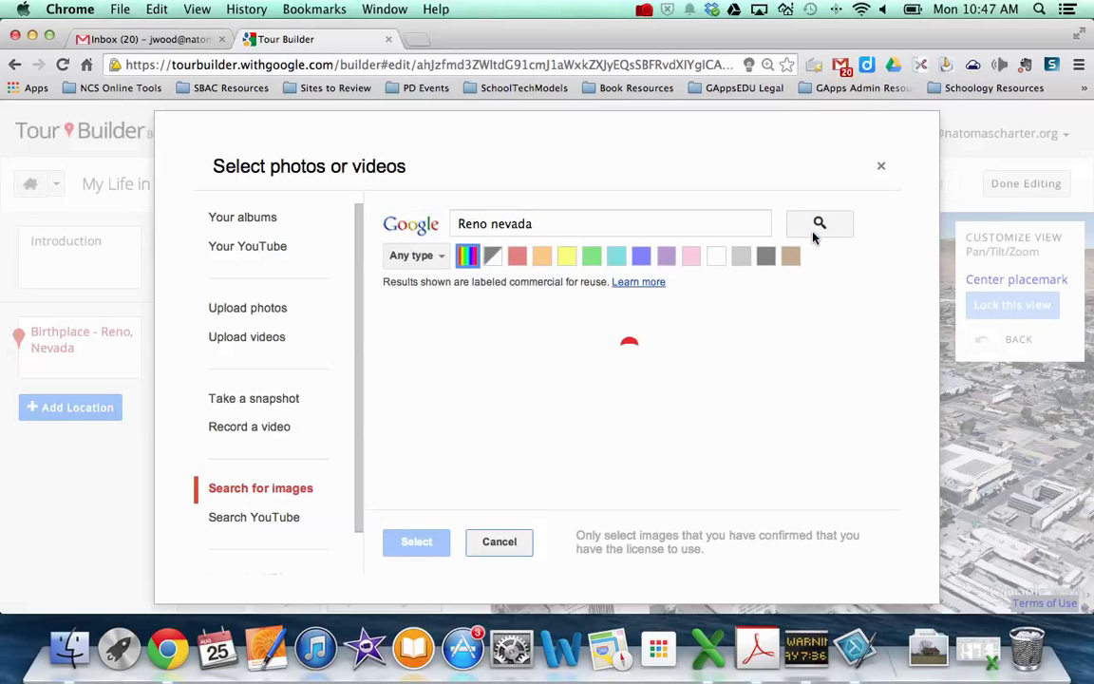
scroll(807, 378, down, 5)
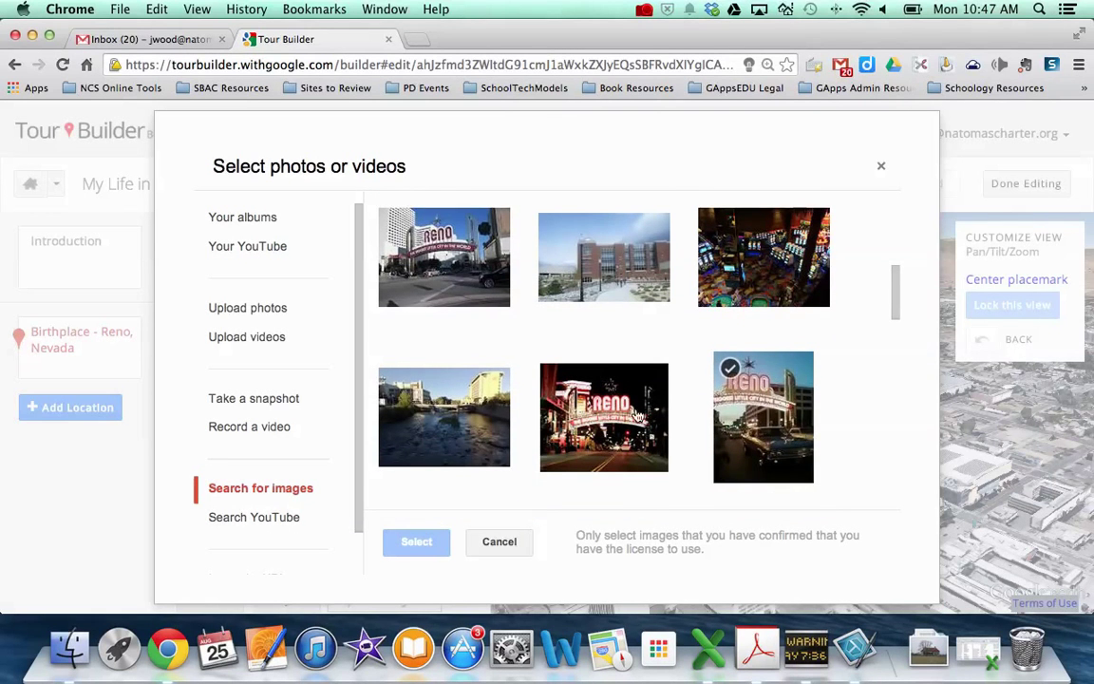
click(604, 414)
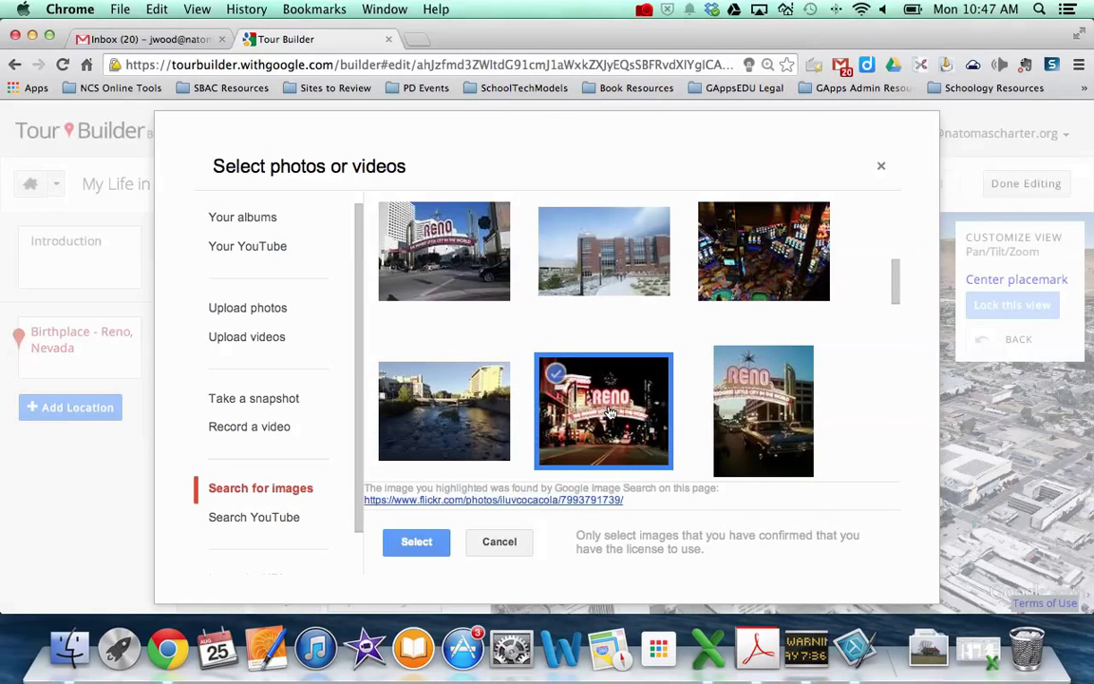
click(416, 541)
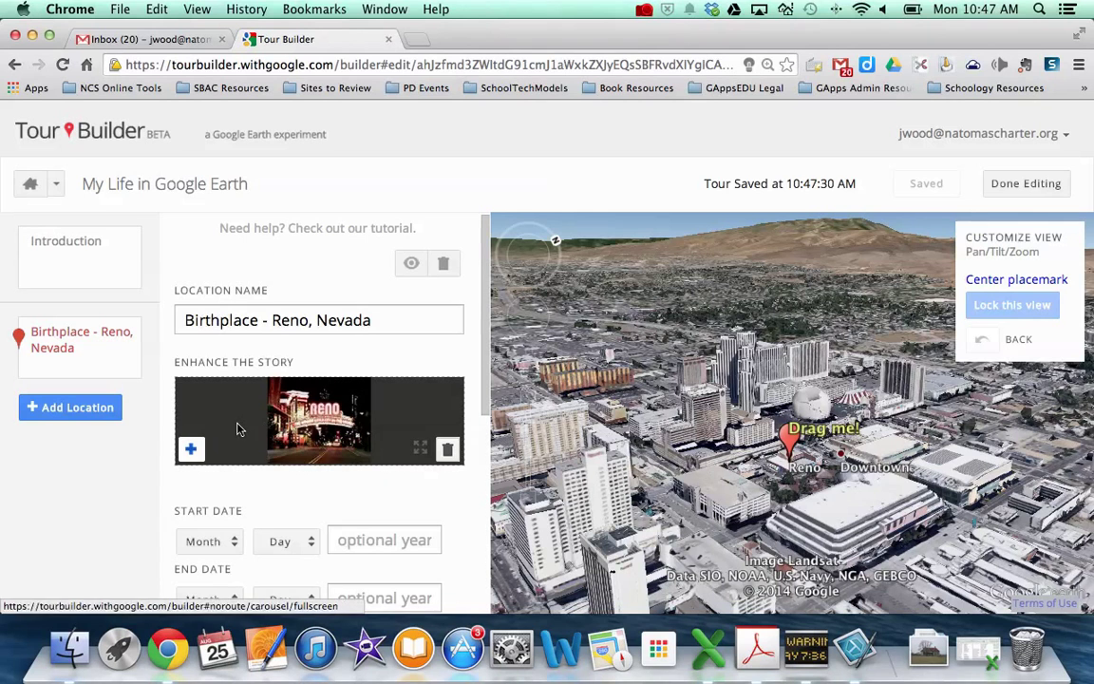
Look at the YouTube search option in the media picker, then cancel without adding anything
click(191, 451)
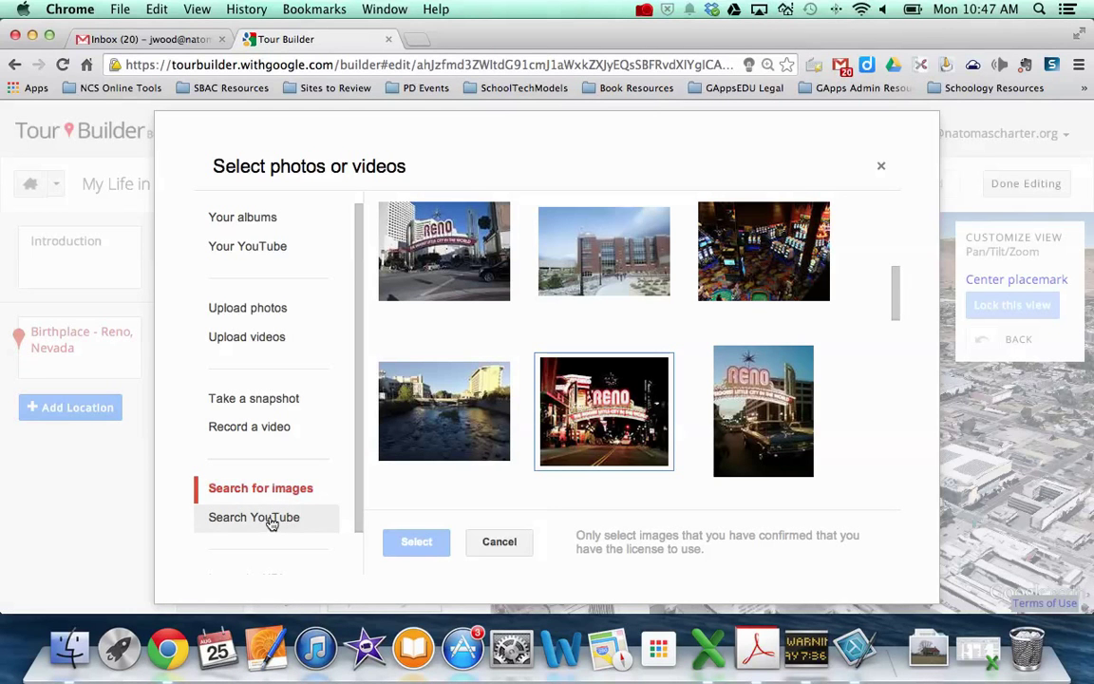
click(275, 521)
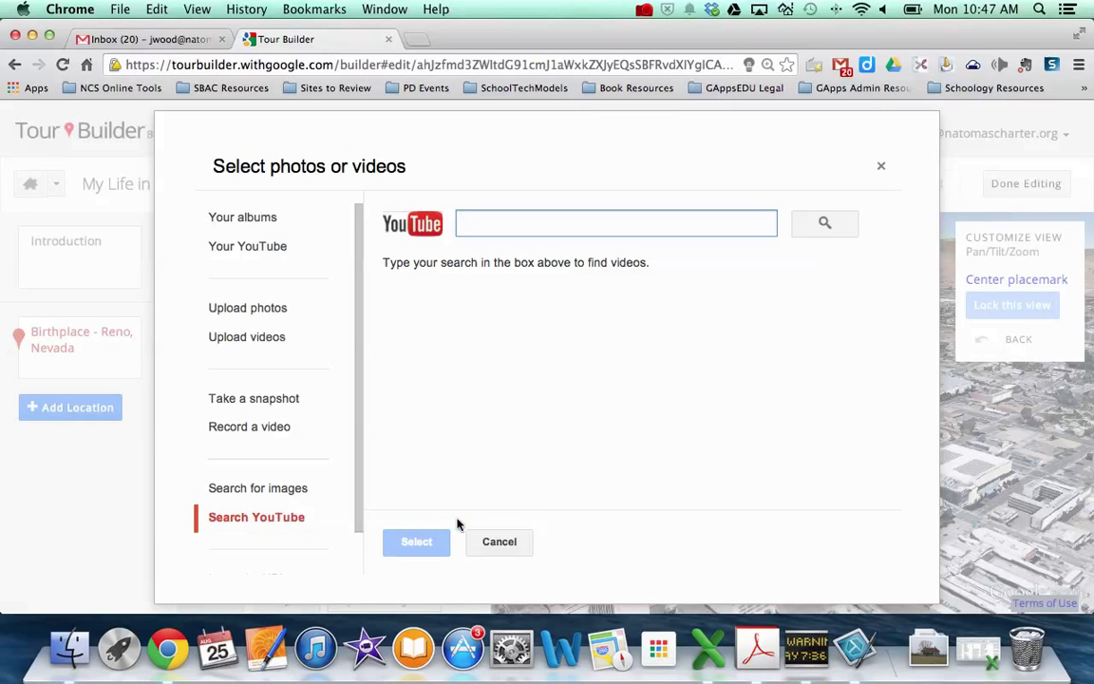
click(487, 542)
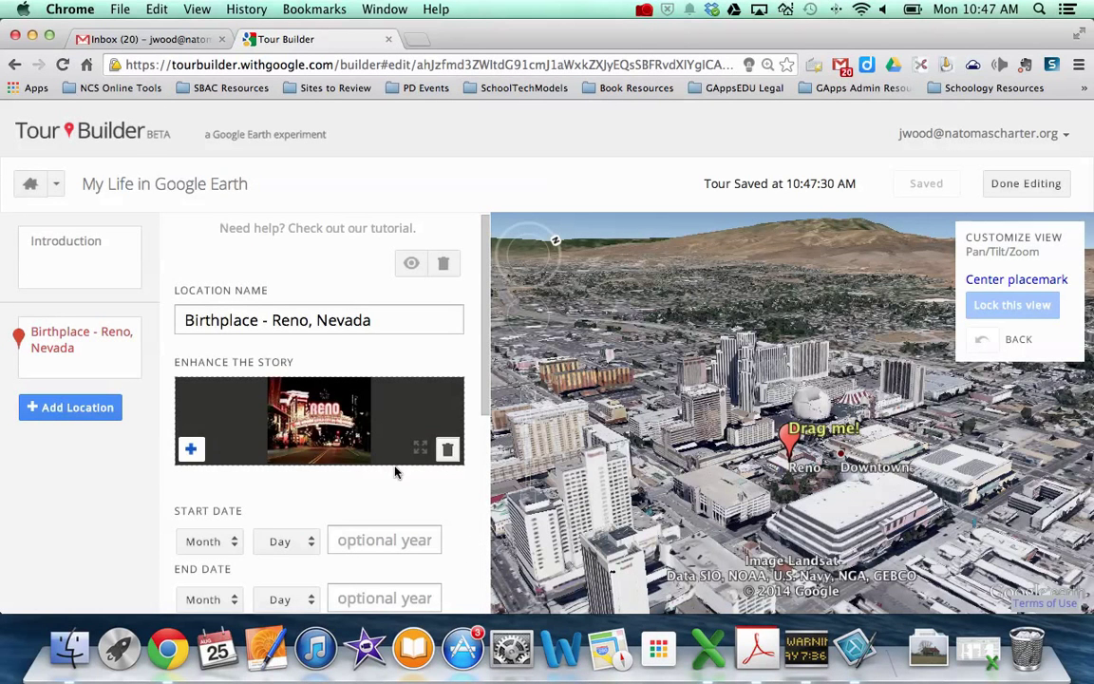
Date the Reno stop from Mar 1977 to Aug 1982
scroll(396, 468, down, 3)
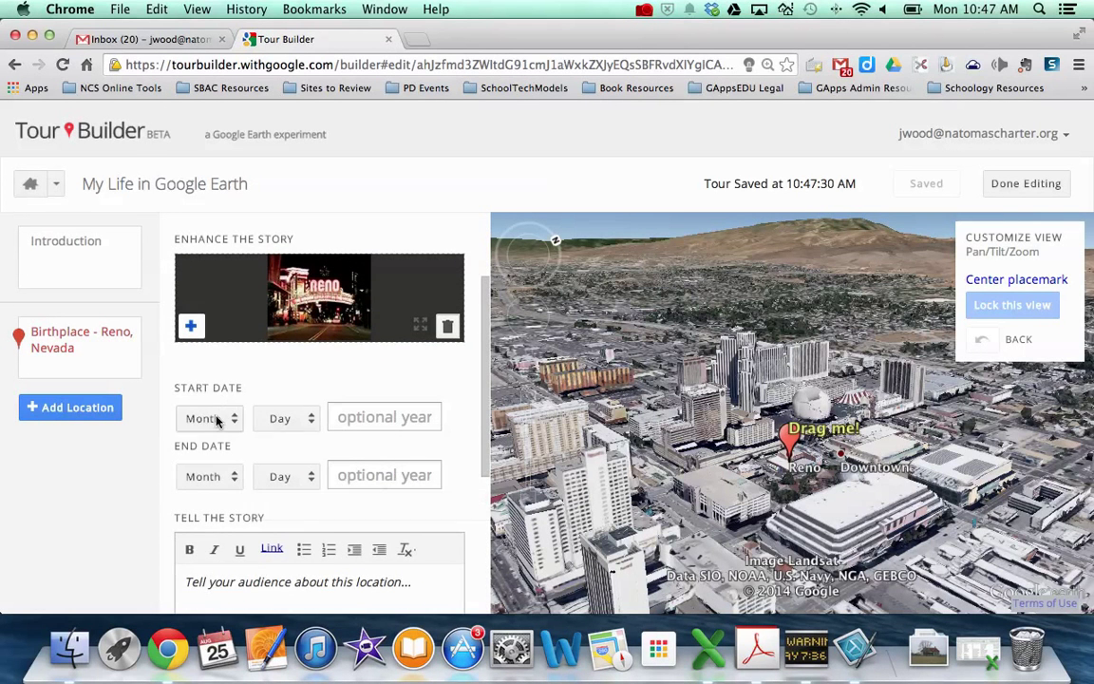
click(215, 418)
click(210, 376)
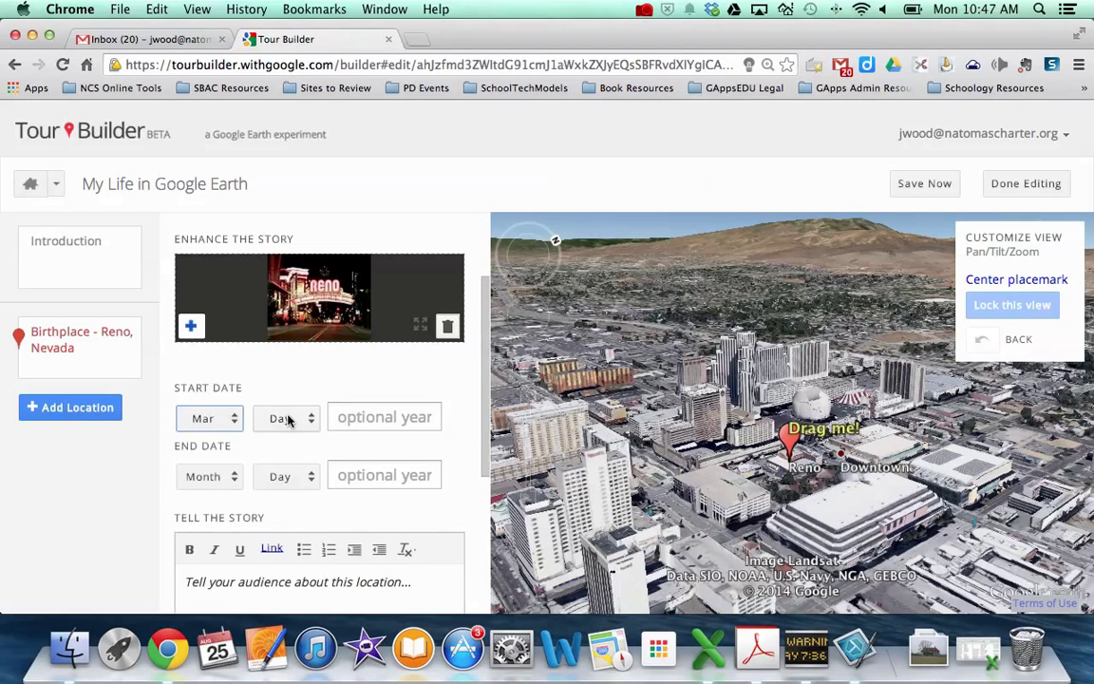
click(404, 418)
text(1977)
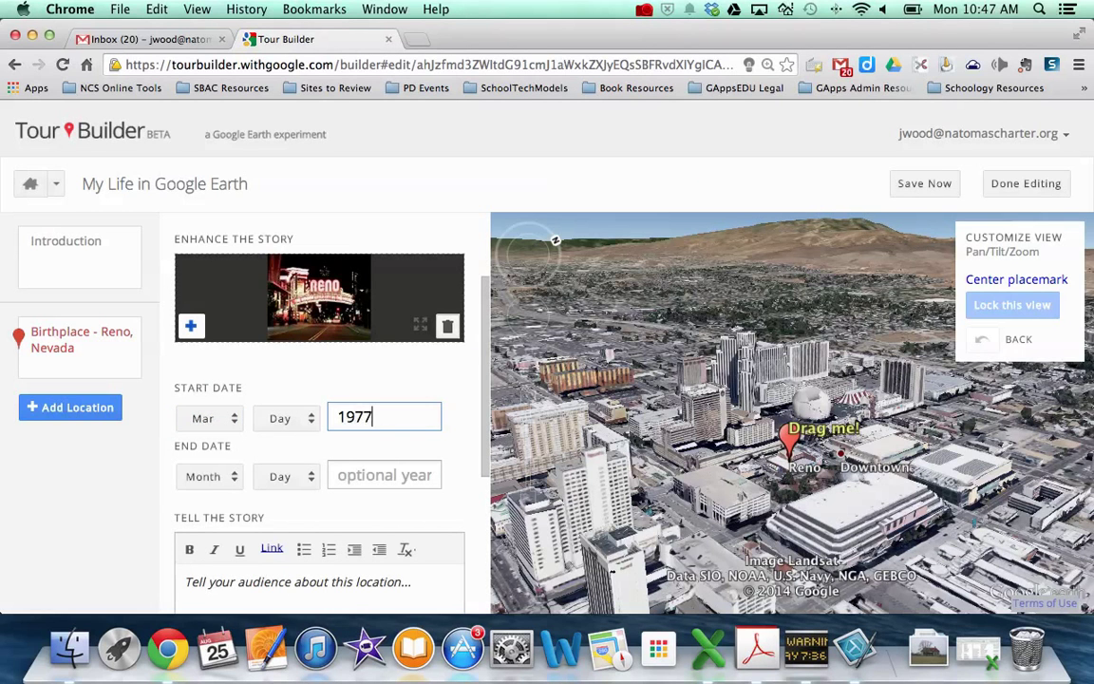
click(181, 419)
click(181, 423)
click(202, 476)
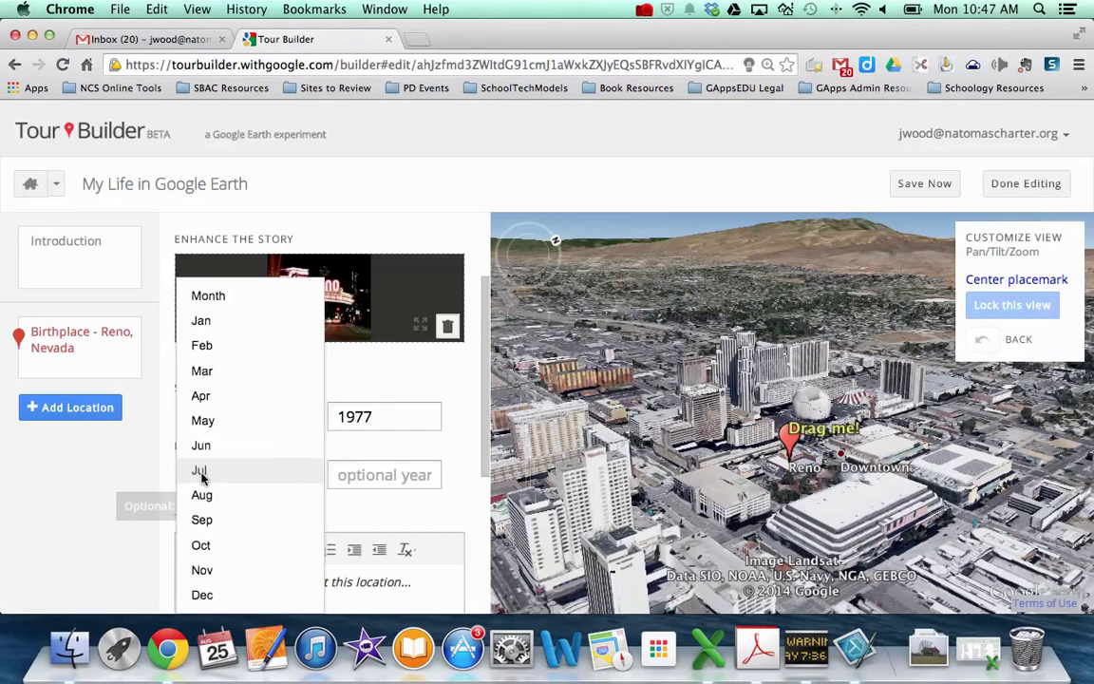
click(201, 494)
click(374, 471)
text(1982)
Start the Reno stop's story with "I was born in Reno Nevada."
scroll(445, 508, down, 5)
click(381, 380)
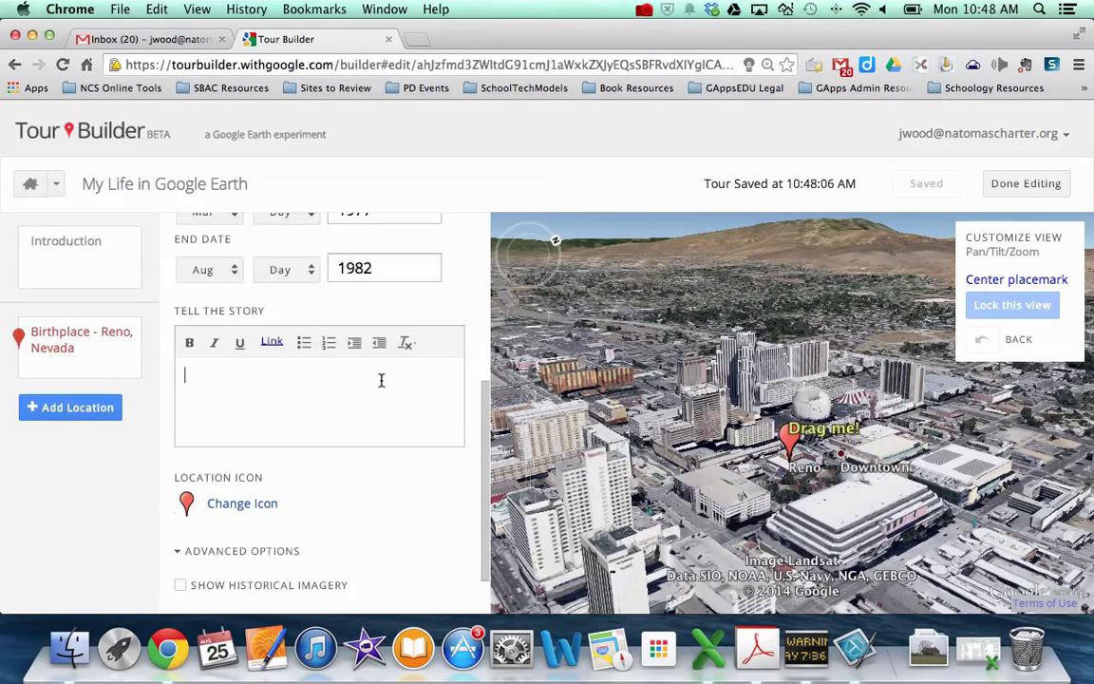
text(I was born in Reno Nevada....)
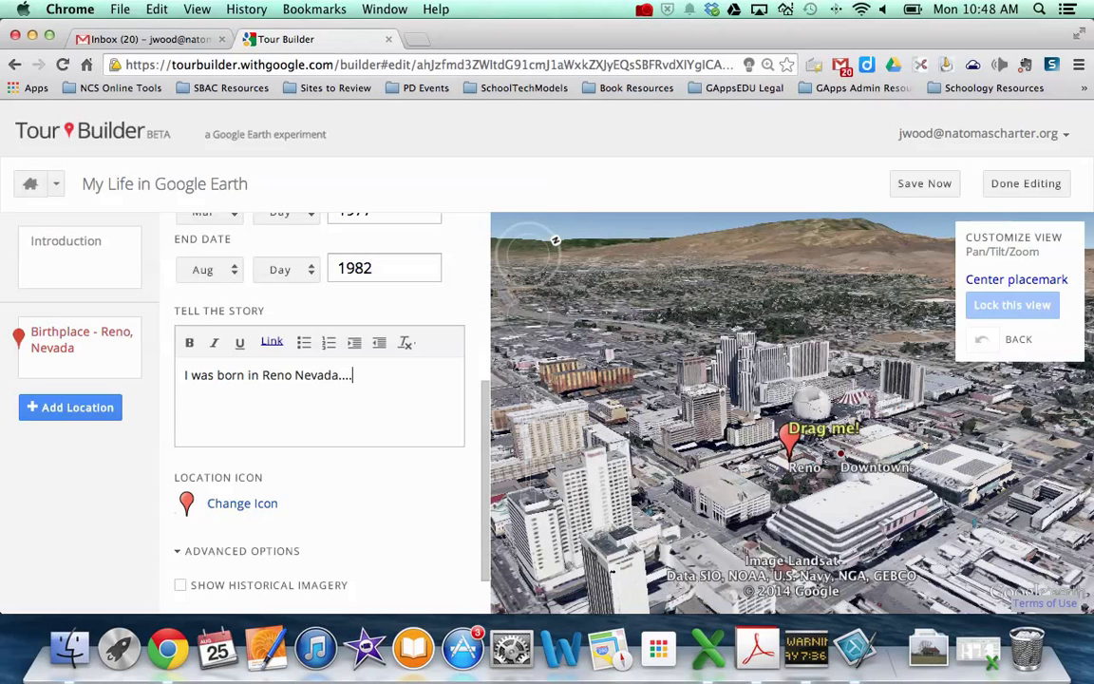
Give the Reno stop a vehicle placemark icon, trying the car before the tram
click(242, 509)
click(267, 337)
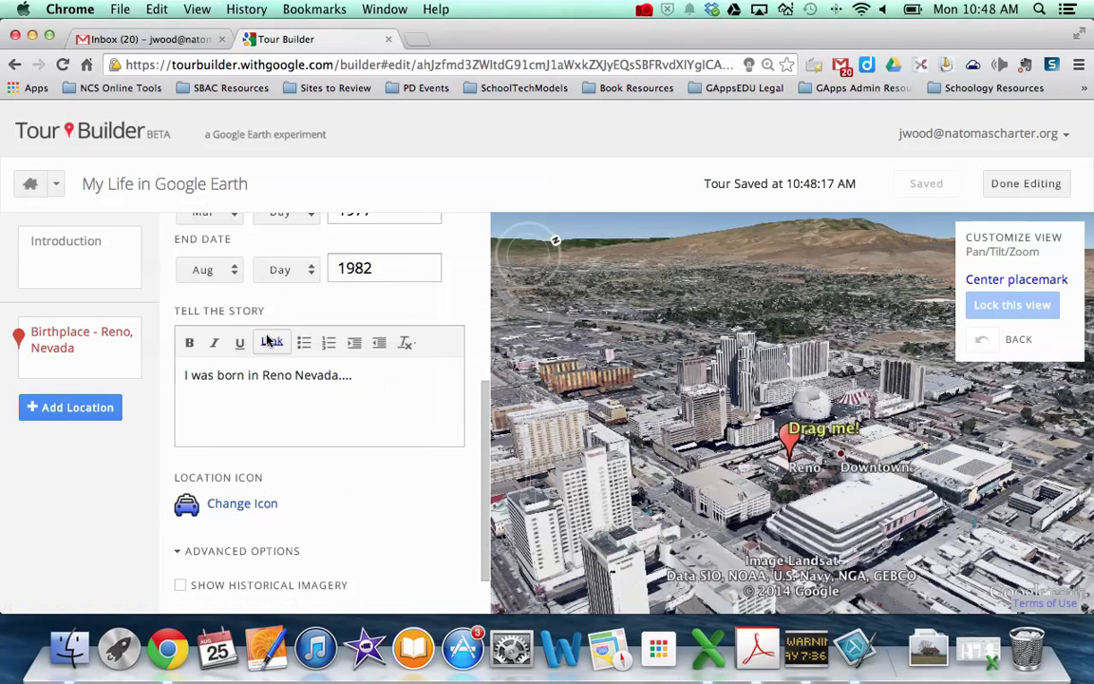
click(245, 502)
click(199, 319)
scroll(317, 521, down, 2)
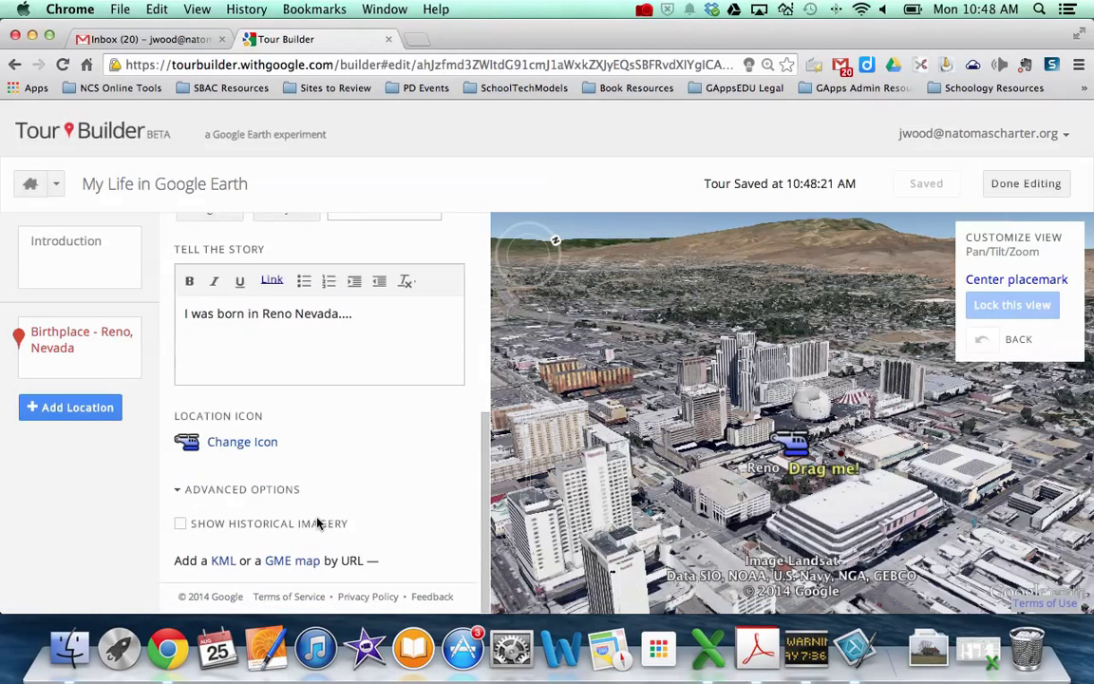
click(186, 526)
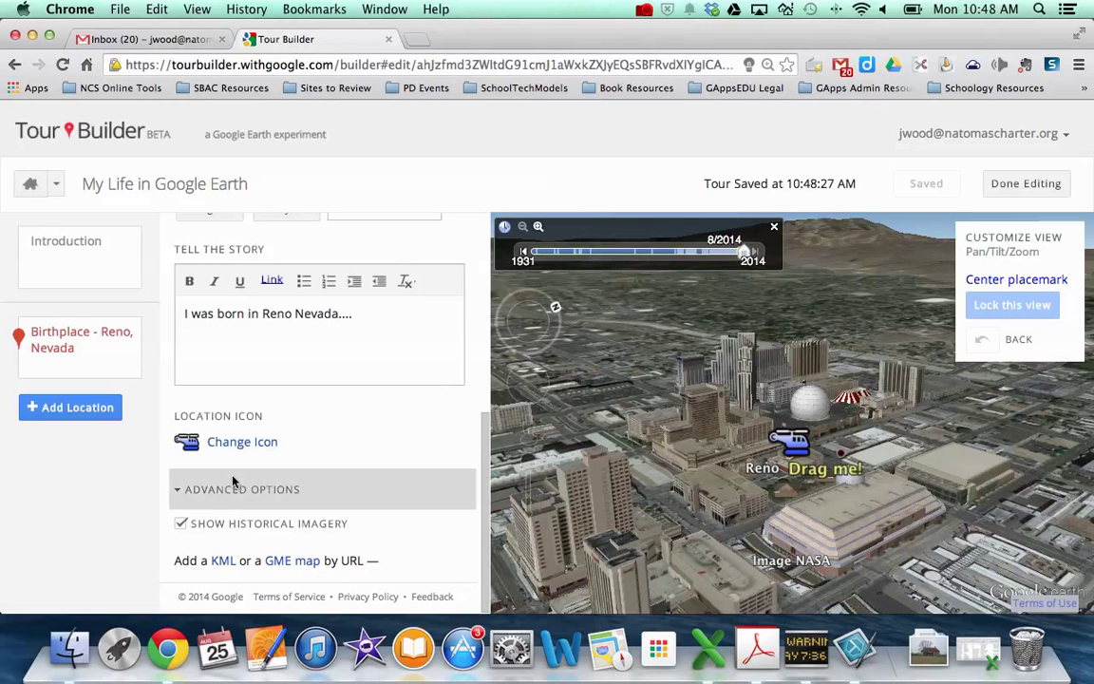
click(184, 525)
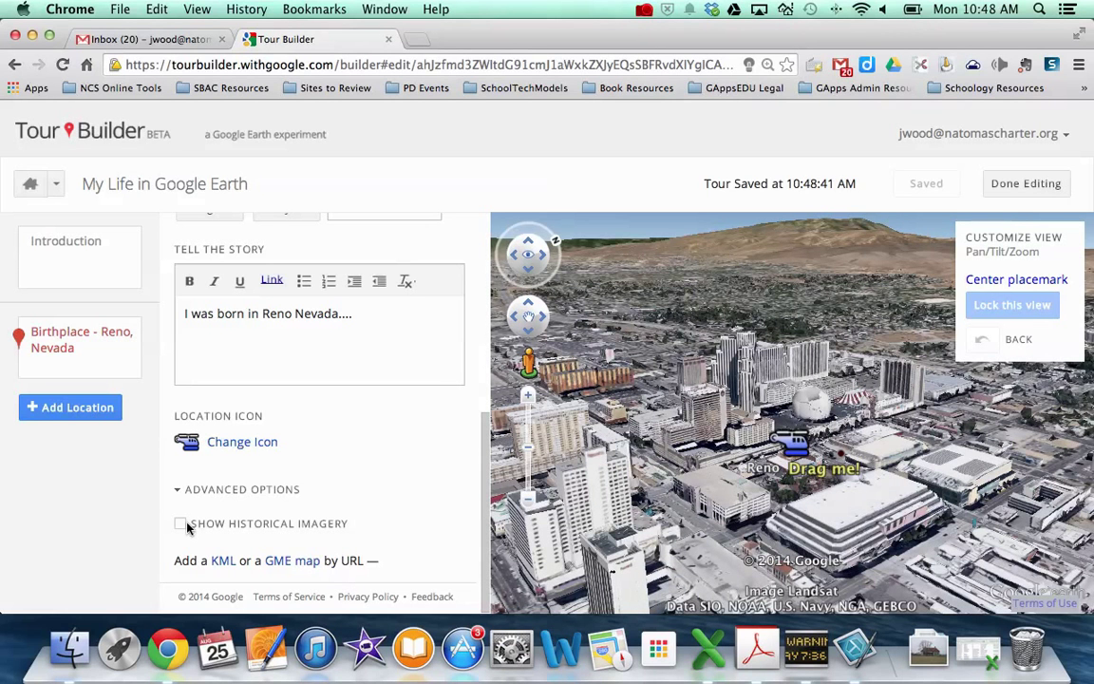
Add a new location by searching for Sacramento and adding it to the tour
click(71, 409)
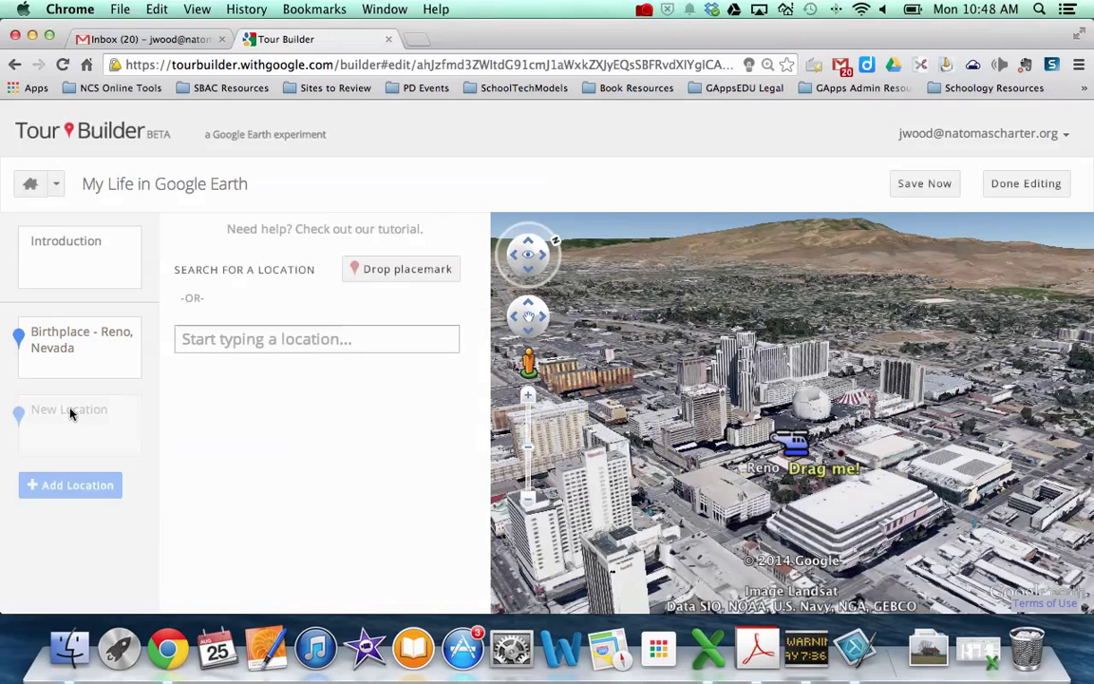
click(340, 339)
text(Sacraem)
click(359, 372)
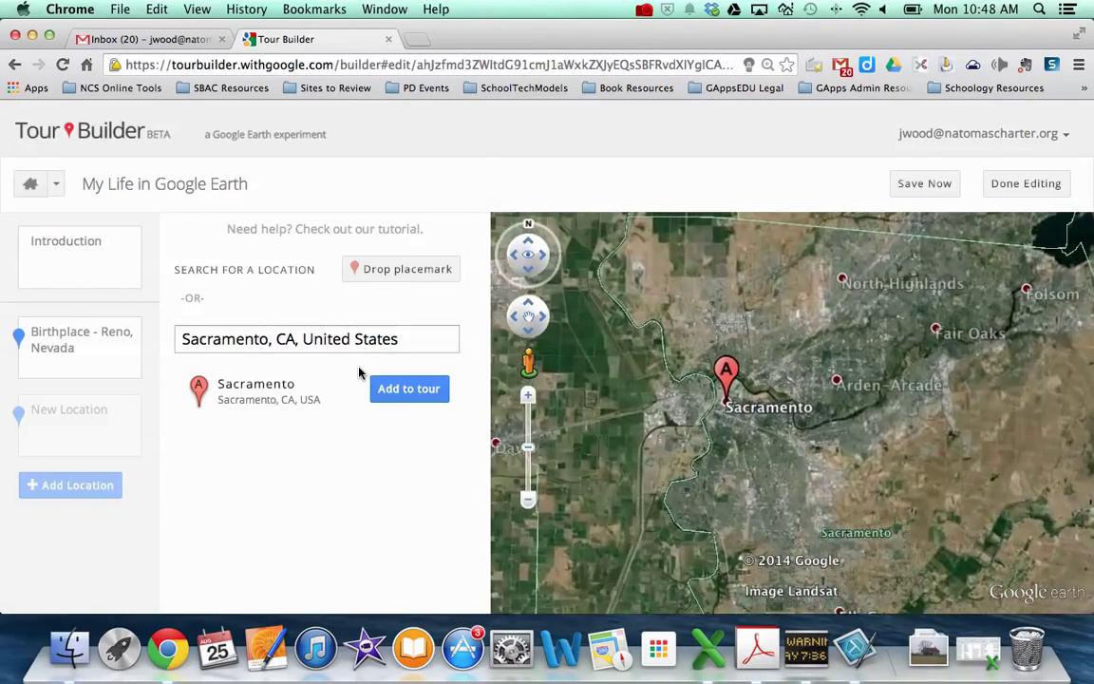
click(424, 391)
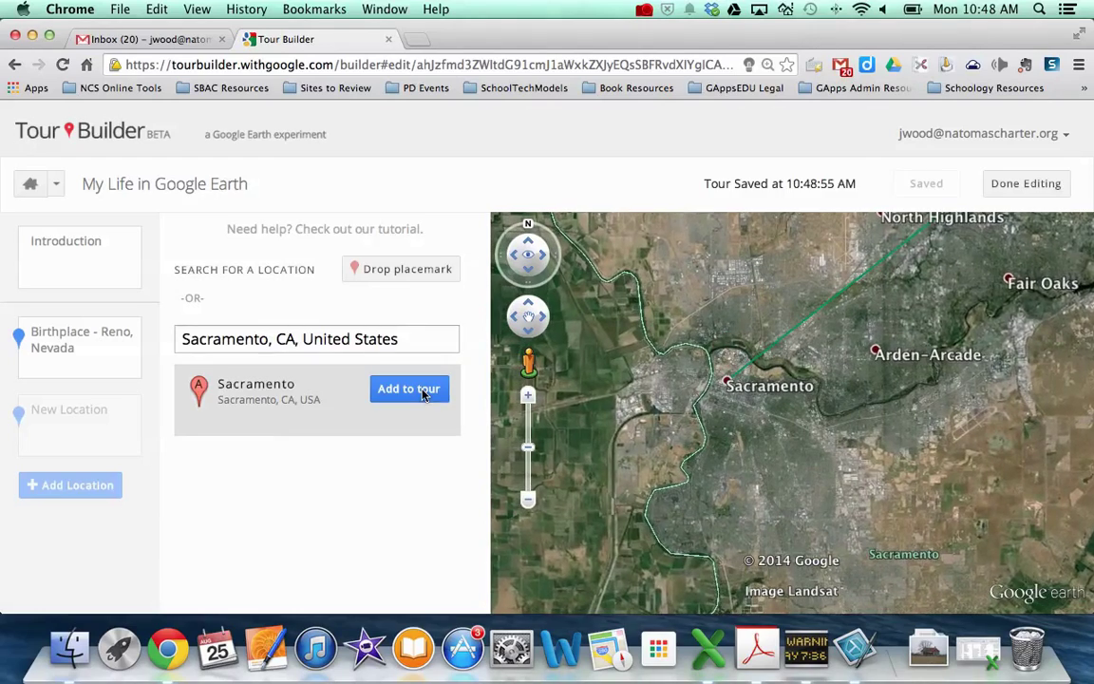
Zoom in and tilt the map north over Sacramento toward Carmichael and Arden-Arcade
drag(533, 450, 529, 406)
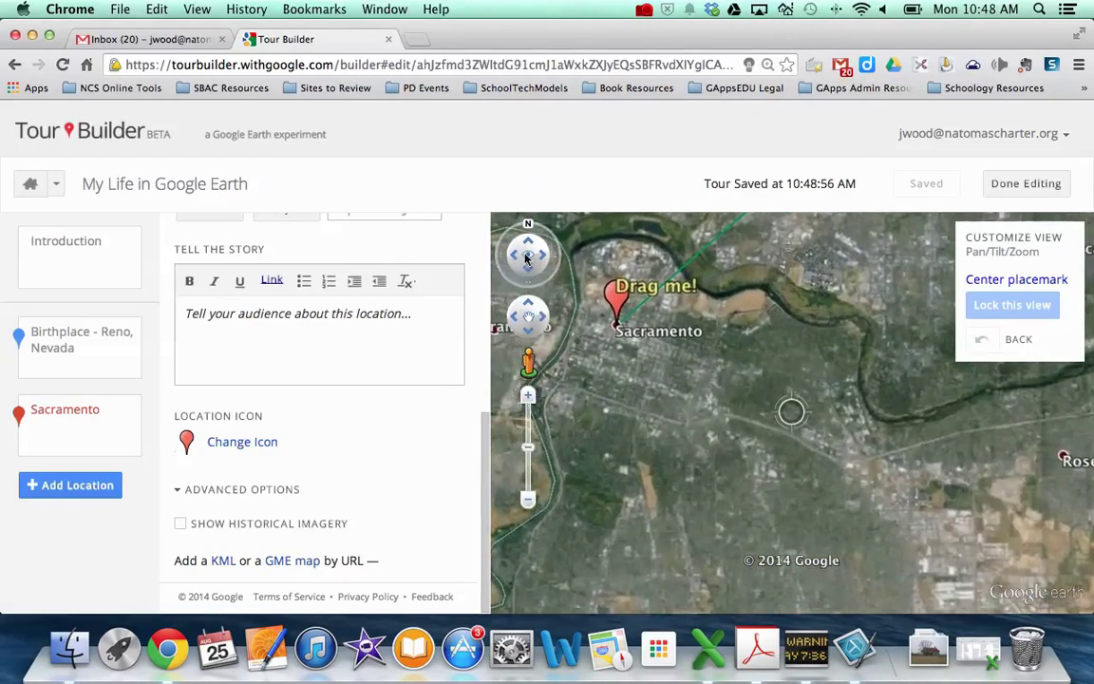
drag(527, 244, 539, 209)
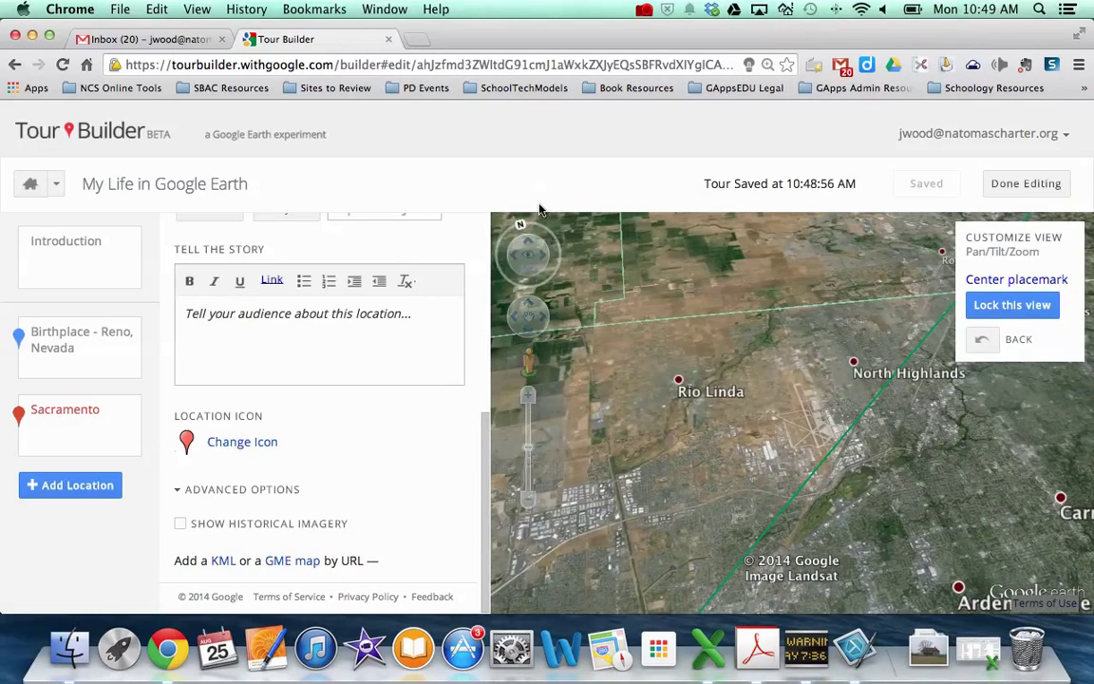
drag(804, 482, 756, 317)
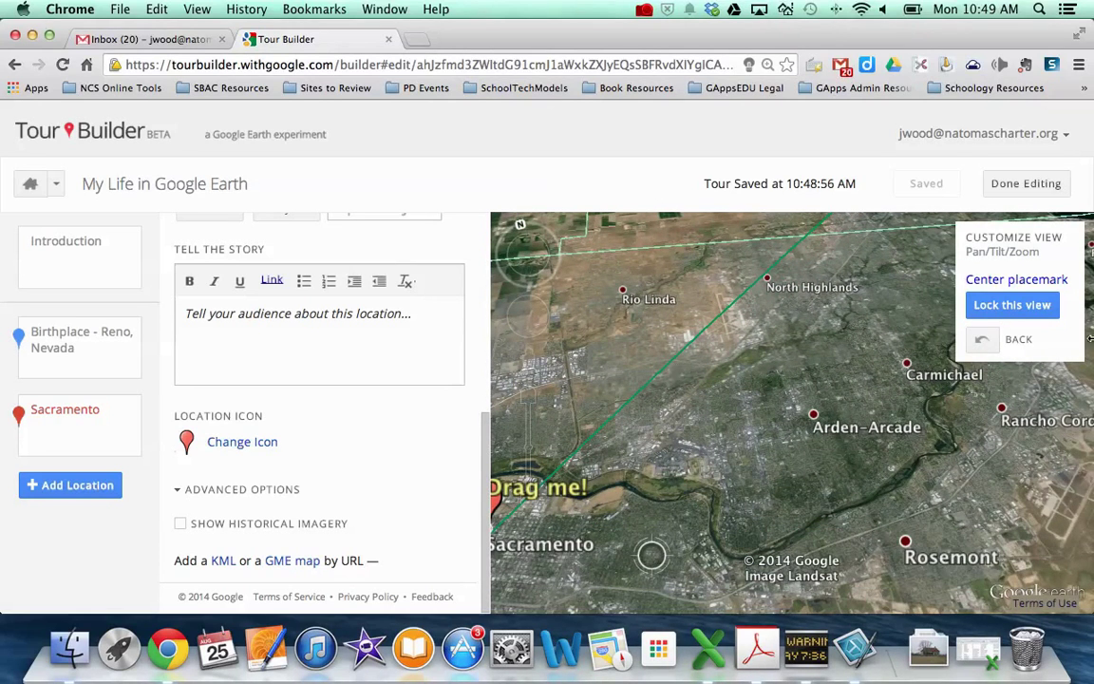
Leave edit mode and view the tour from its Introduction slide, 1 of 3
click(1017, 184)
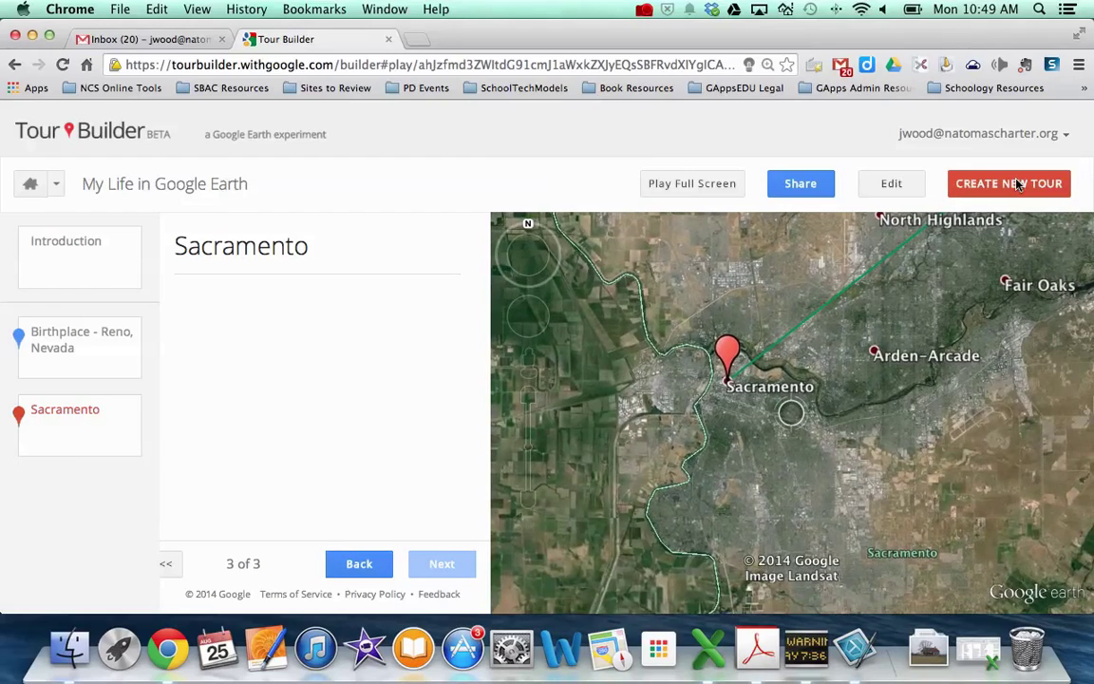
click(90, 271)
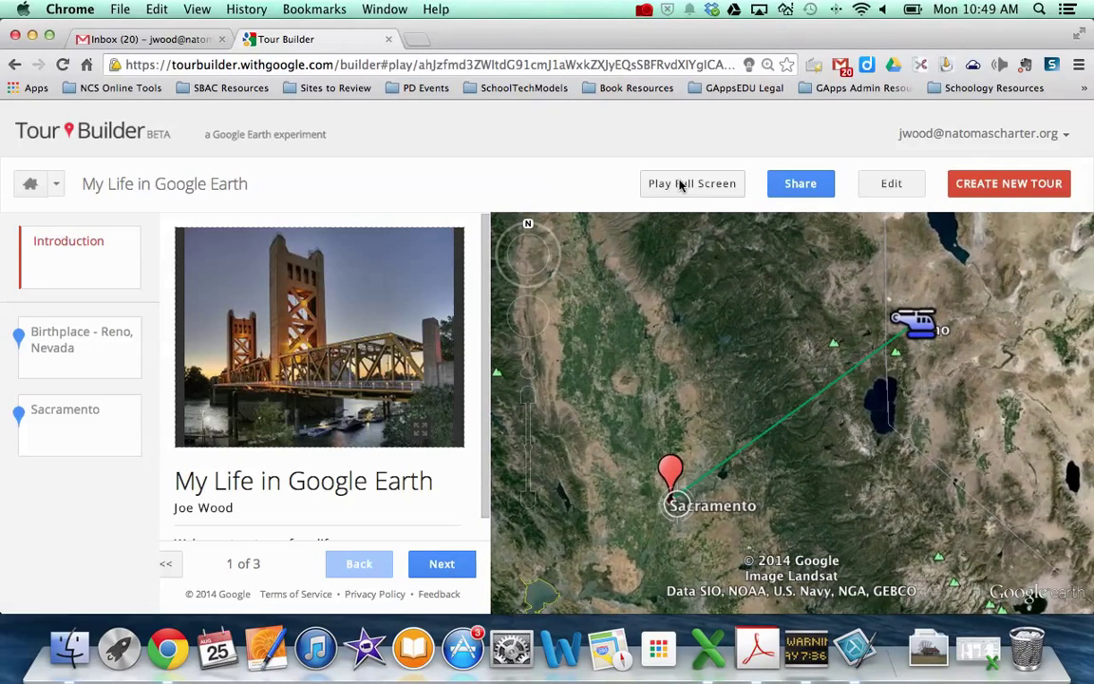
Change the tour's visibility to 'Anyone who has the link' and save it
click(803, 192)
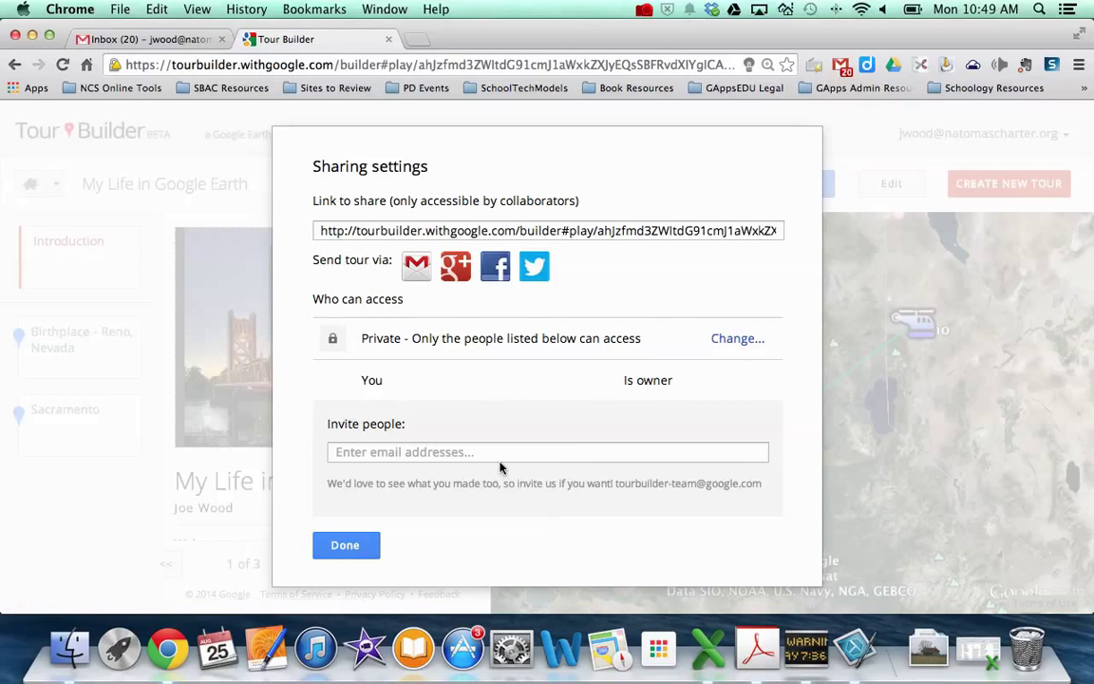
click(733, 340)
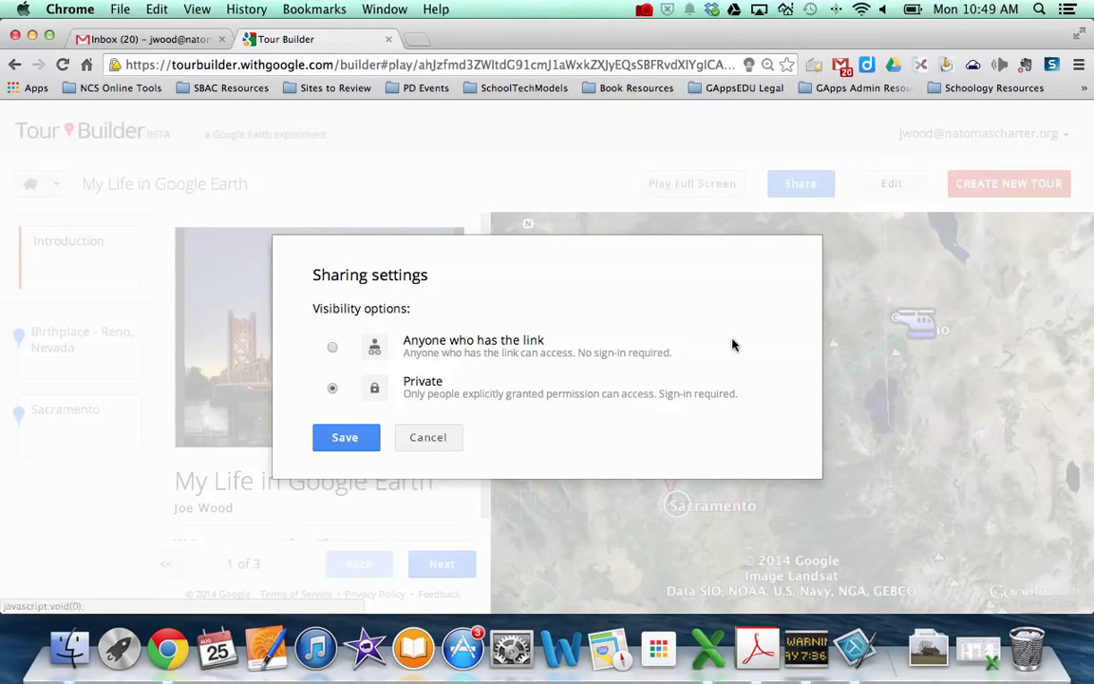
click(333, 348)
click(344, 437)
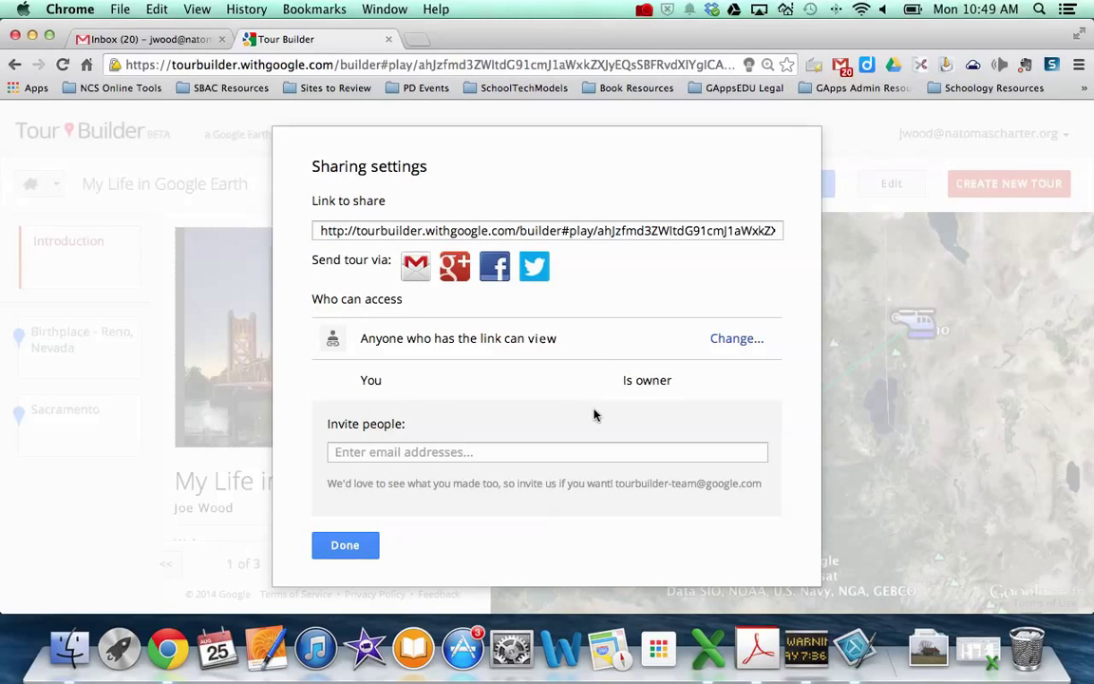
Try Share & save with e-mail invitations and dismiss the resulting error
click(520, 454)
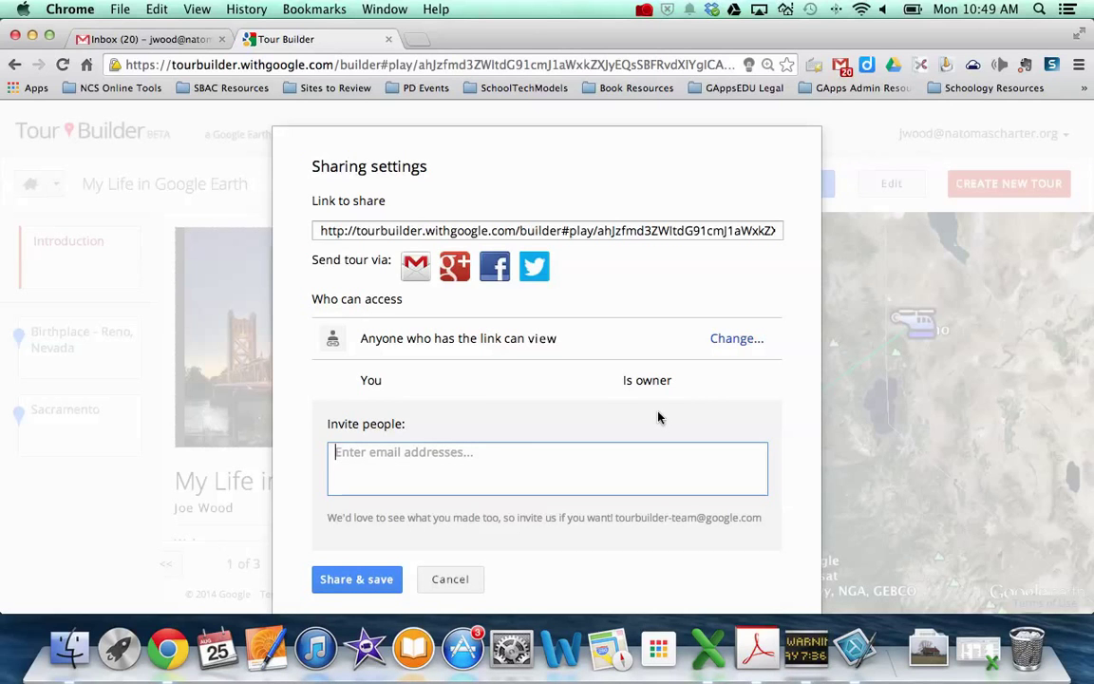
click(351, 579)
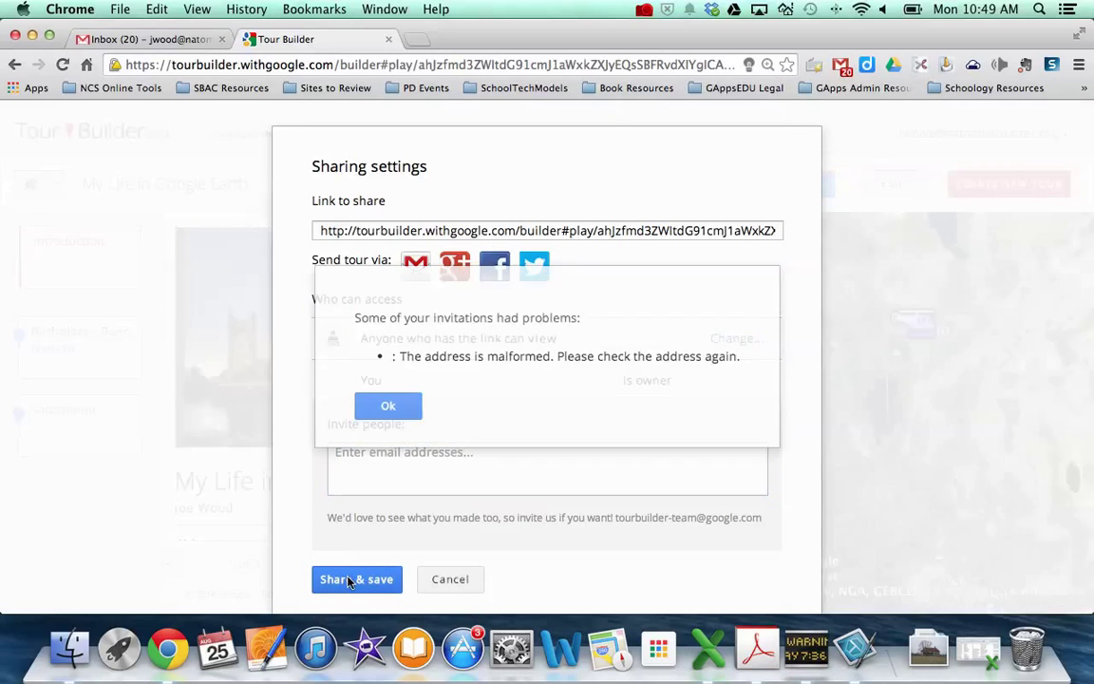
click(388, 406)
click(488, 469)
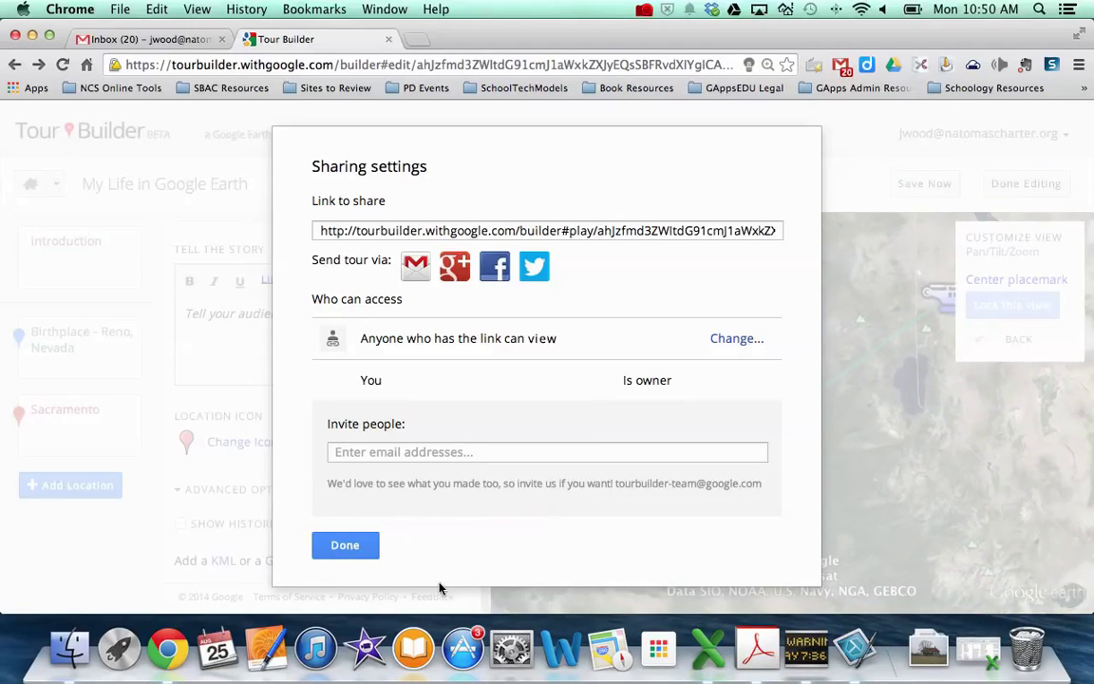
Close the Sharing settings dialog with Done, returning to the Sacramento stop
click(351, 550)
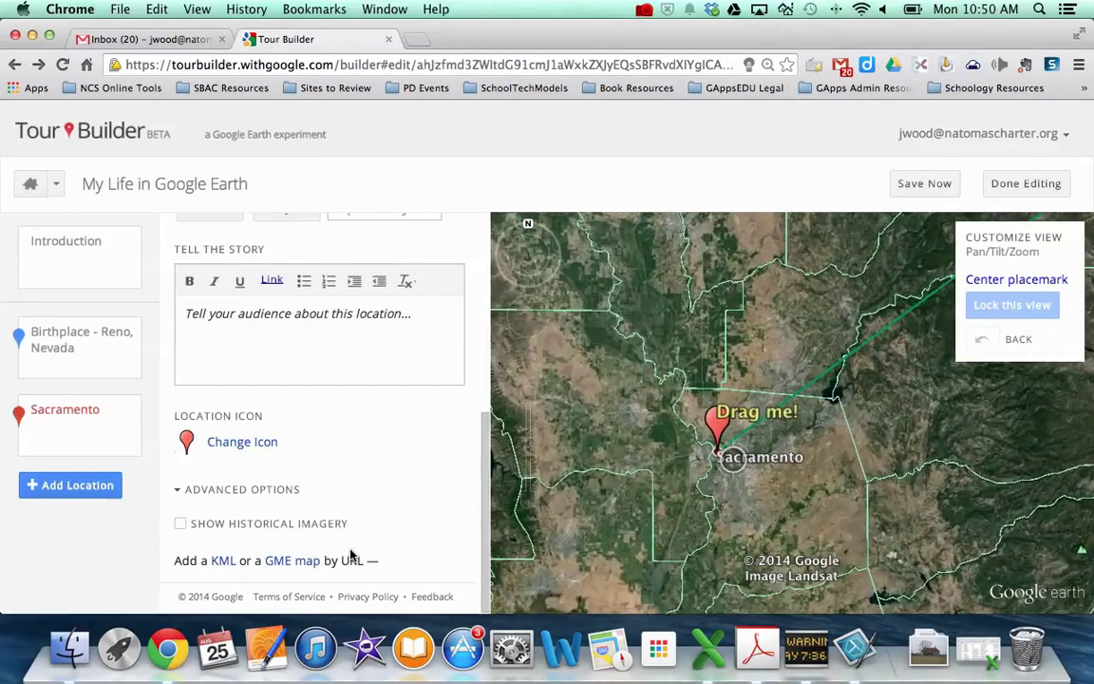